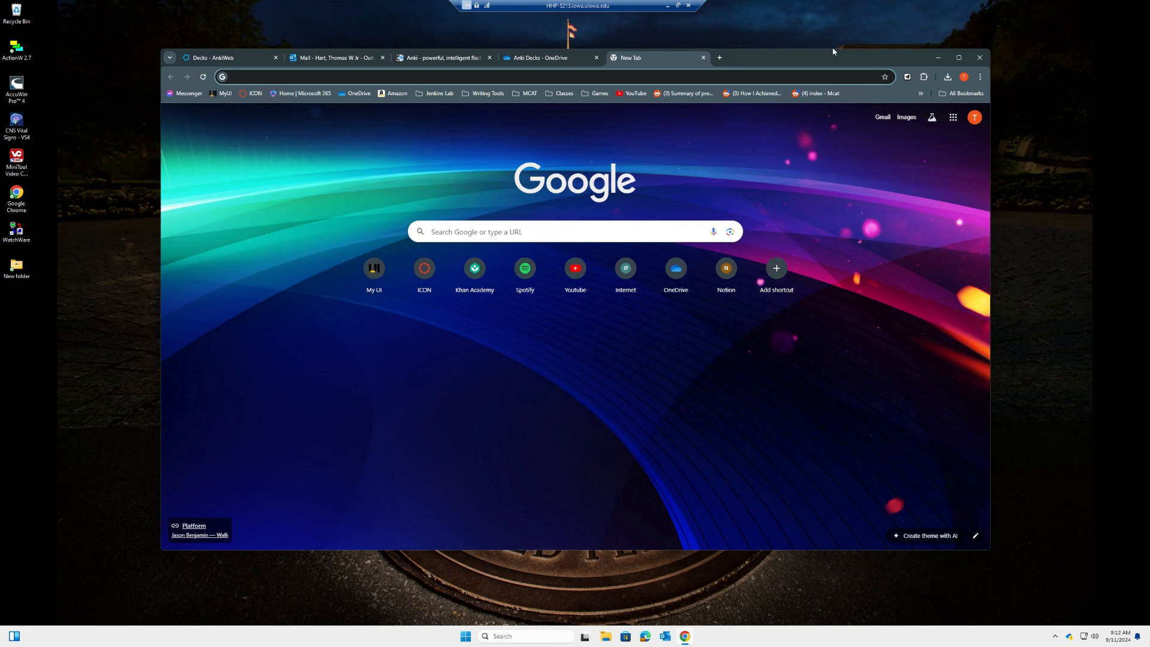
Go to ankiweb.net in the browser's address bar
{"action": "type", "text": "ankiw"}
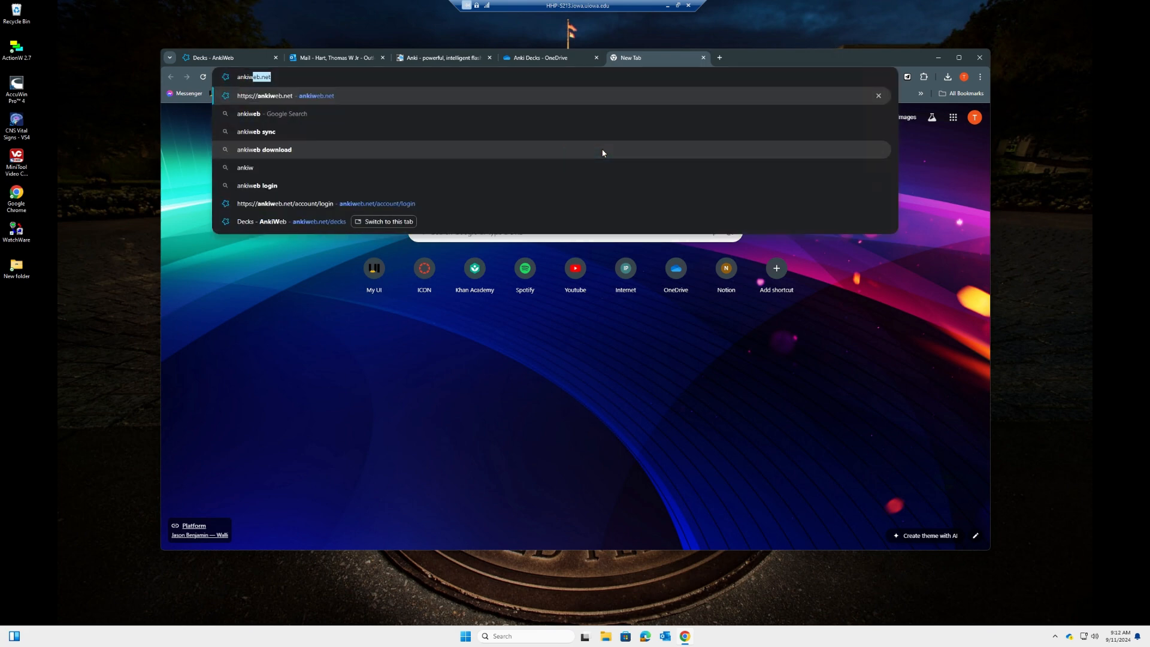
{"action": "key", "text": "Return"}
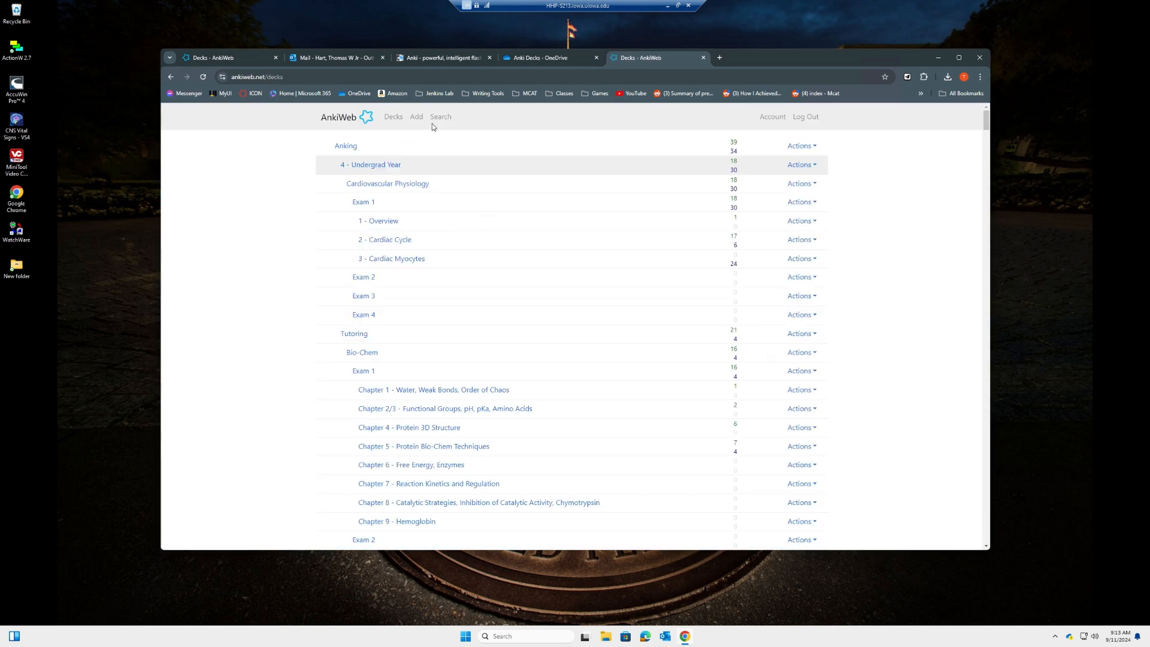
Sign out of AnkiWeb and submit the sign-up form with the autofilled email and a password
{"action": "left_click", "coordinate": [812, 120]}
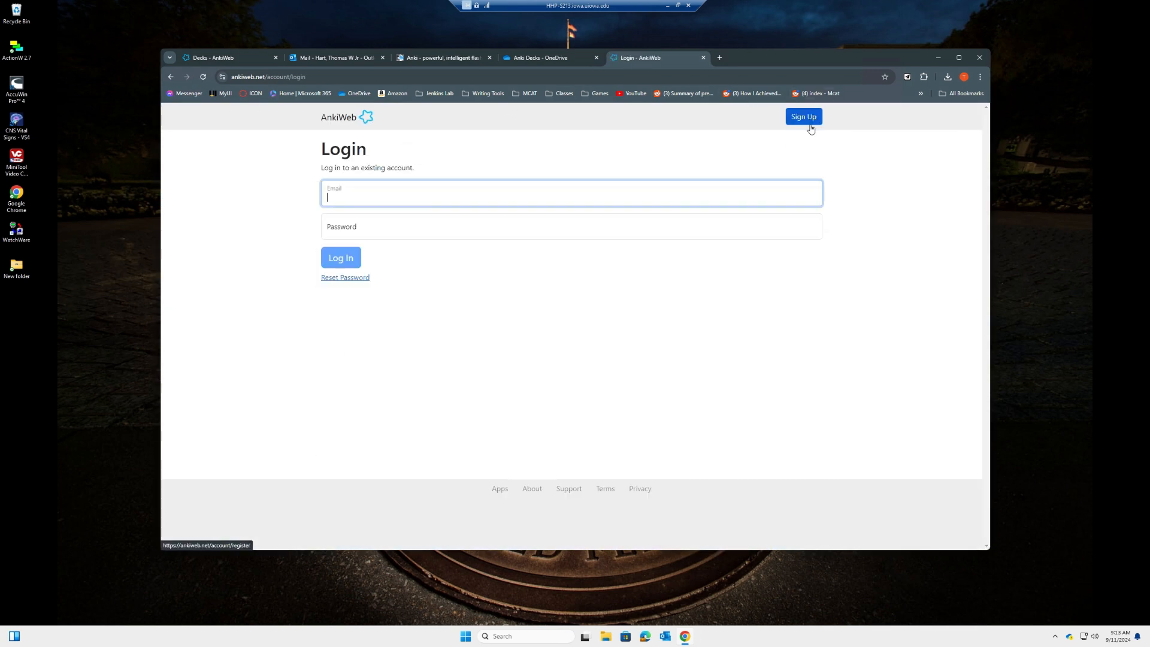
{"action": "left_click", "coordinate": [431, 192]}
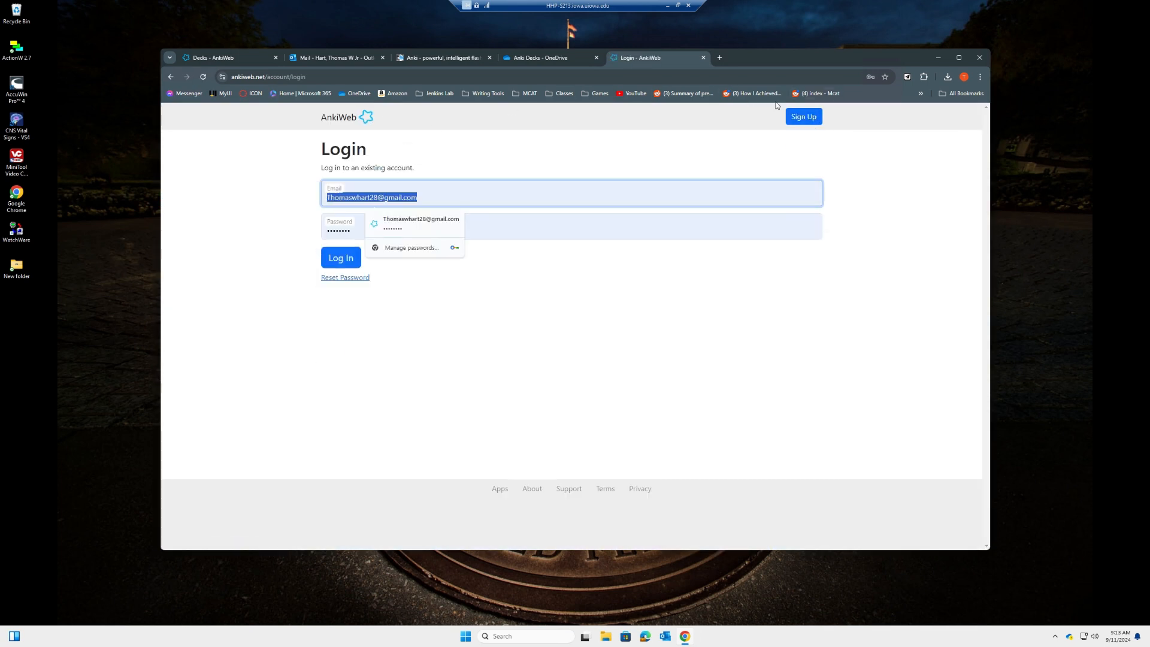
{"action": "left_click", "coordinate": [810, 116]}
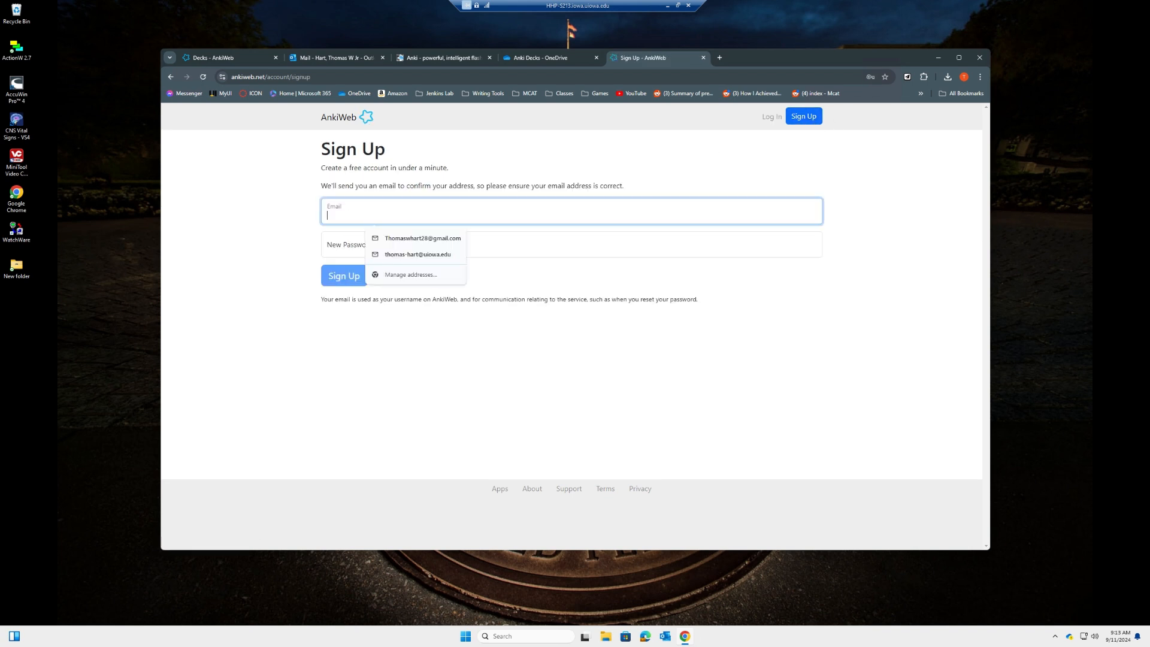
{"action": "key", "text": "Down"}
{"action": "key", "text": "Down"}
{"action": "key", "text": "Tab"}
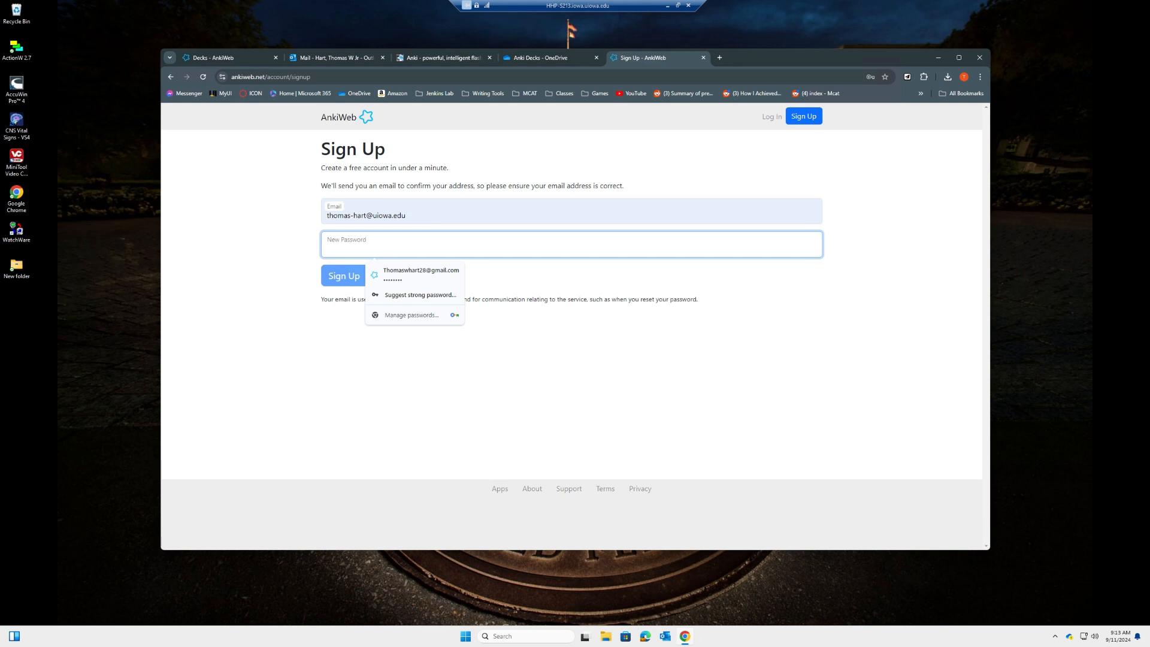
{"action": "type", "text": "•"}
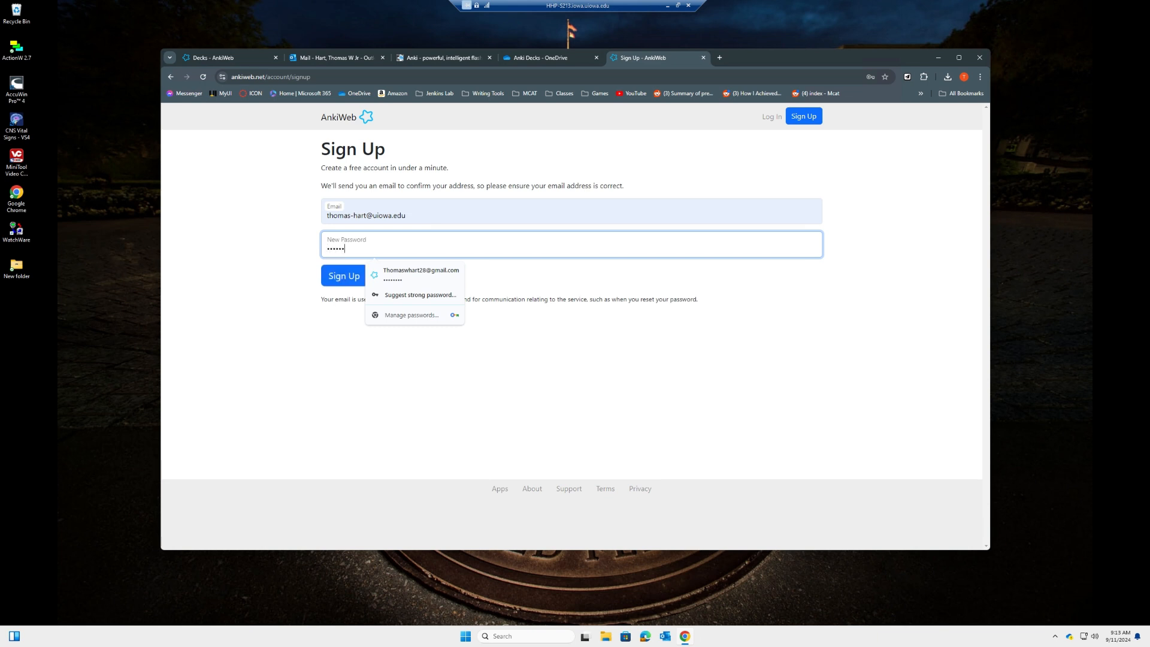
{"action": "key", "text": "Return"}
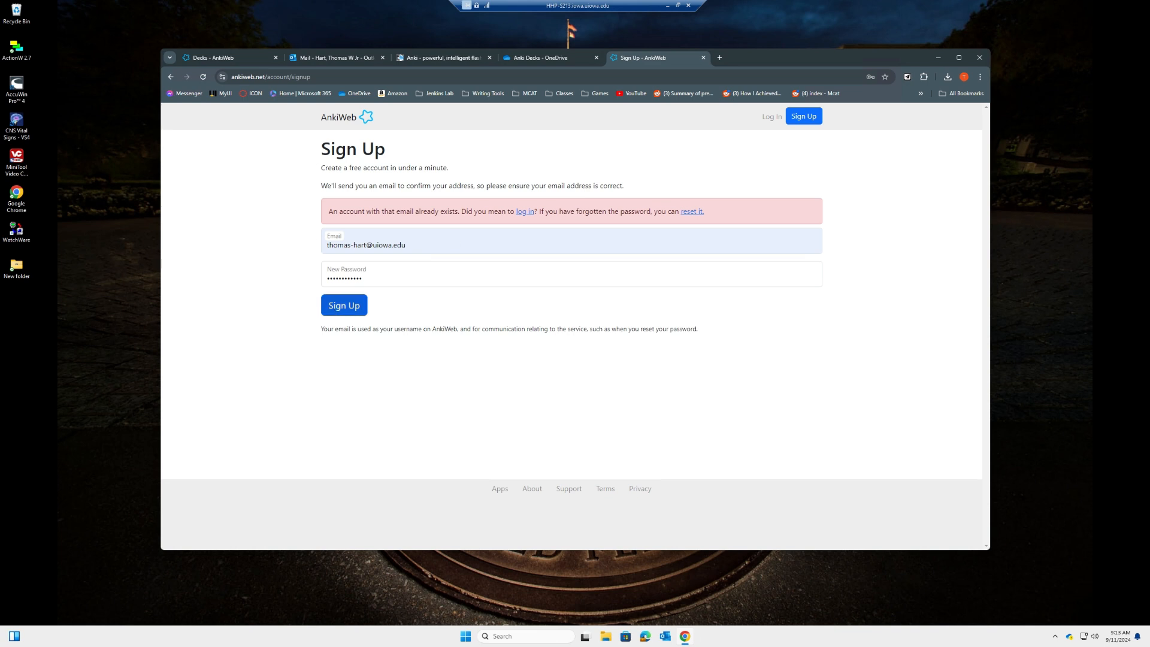
Check Outlook for a verification email, then return and go to the AnkiWeb login page
{"action": "left_click", "coordinate": [333, 58]}
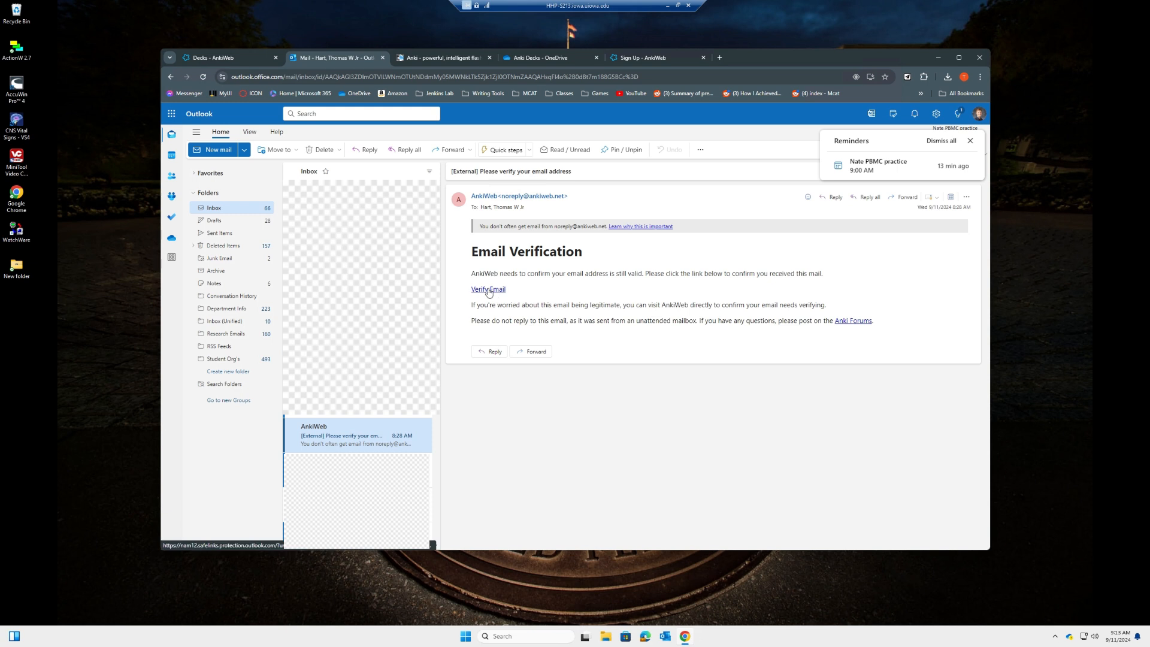
{"action": "left_click", "coordinate": [638, 60]}
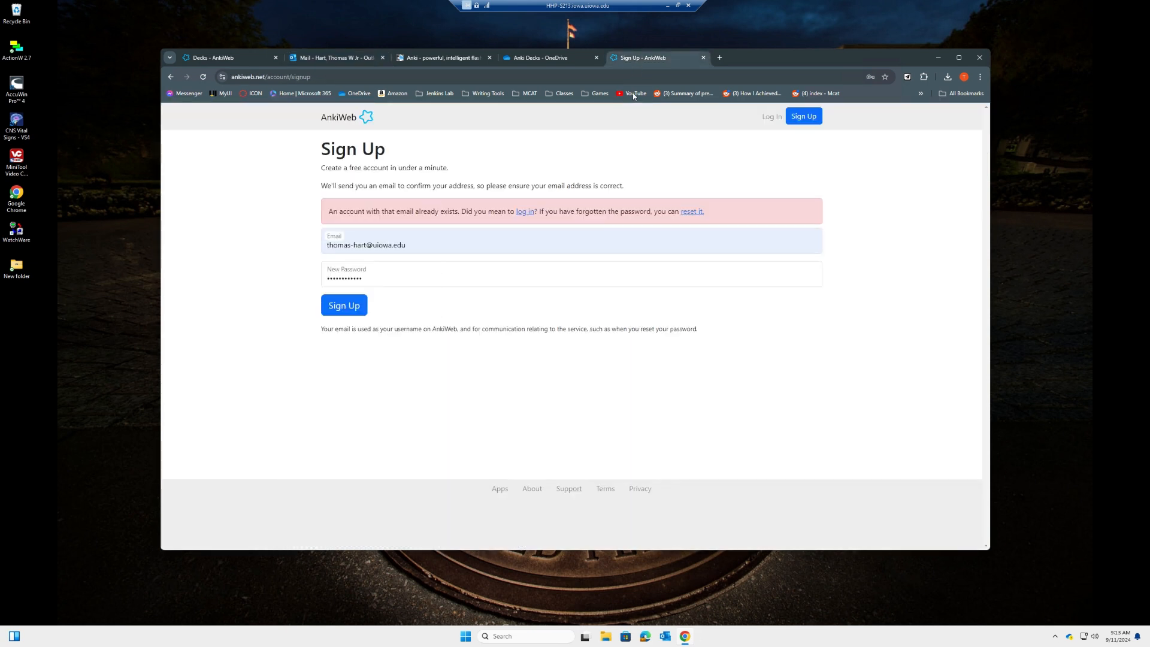
{"action": "left_click_drag", "start_coordinate": [410, 245], "coordinate": [315, 252]}
{"action": "left_click", "coordinate": [315, 253]}
{"action": "left_click_drag", "start_coordinate": [409, 245], "coordinate": [315, 251]}
{"action": "left_click", "coordinate": [315, 251]}
{"action": "left_click_drag", "start_coordinate": [407, 245], "coordinate": [357, 245]}
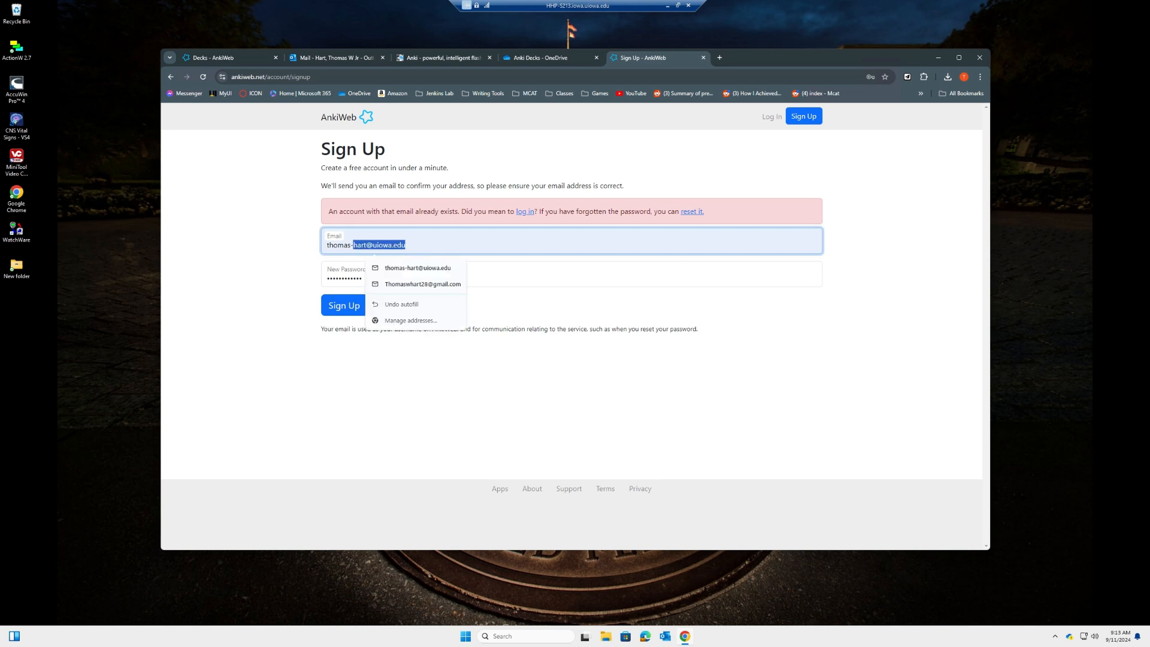
{"action": "left_click", "coordinate": [312, 255]}
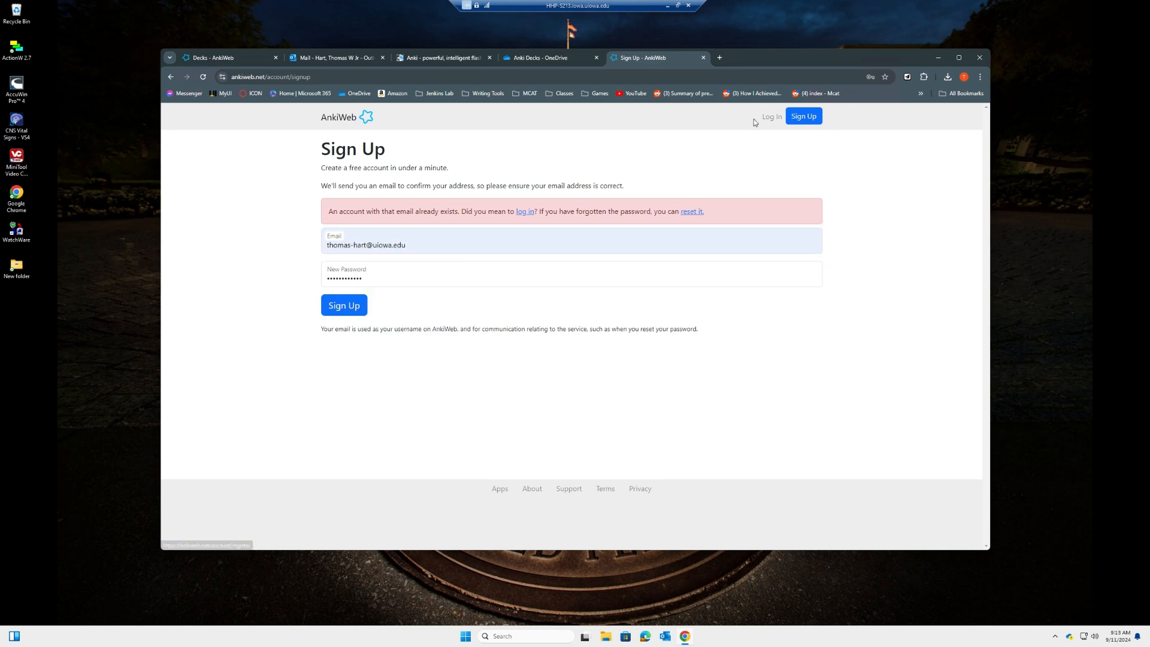
{"action": "left_click", "coordinate": [771, 117]}
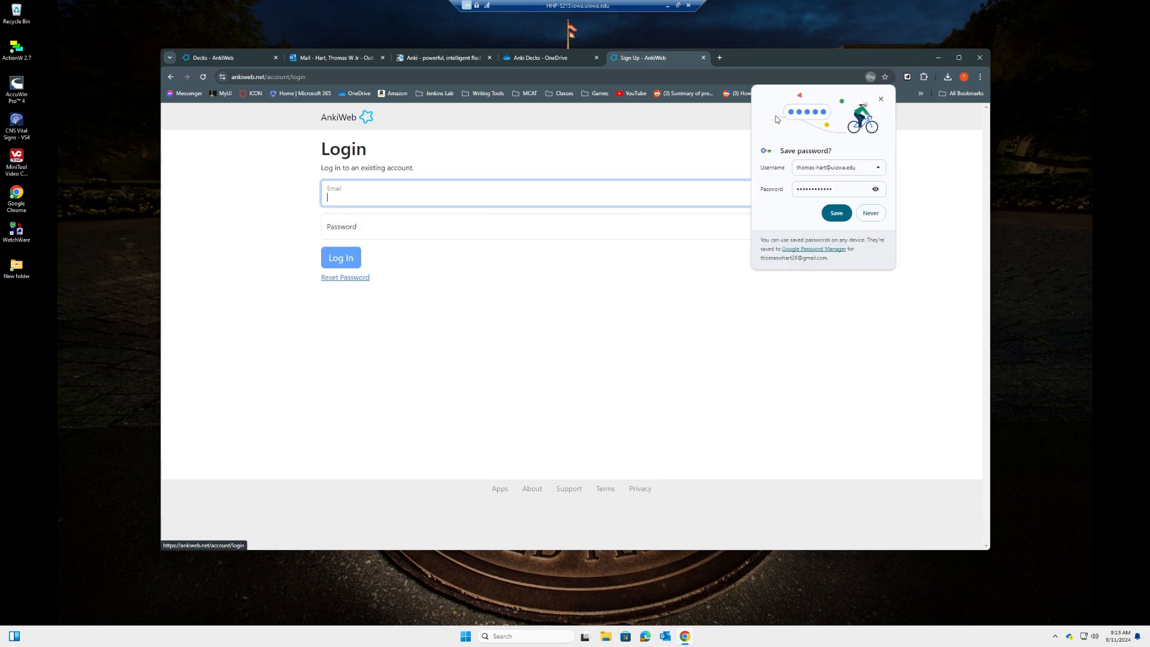
Dismiss the save-password prompt, log in to AnkiWeb, and open a blank tab
{"action": "left_click", "coordinate": [880, 98]}
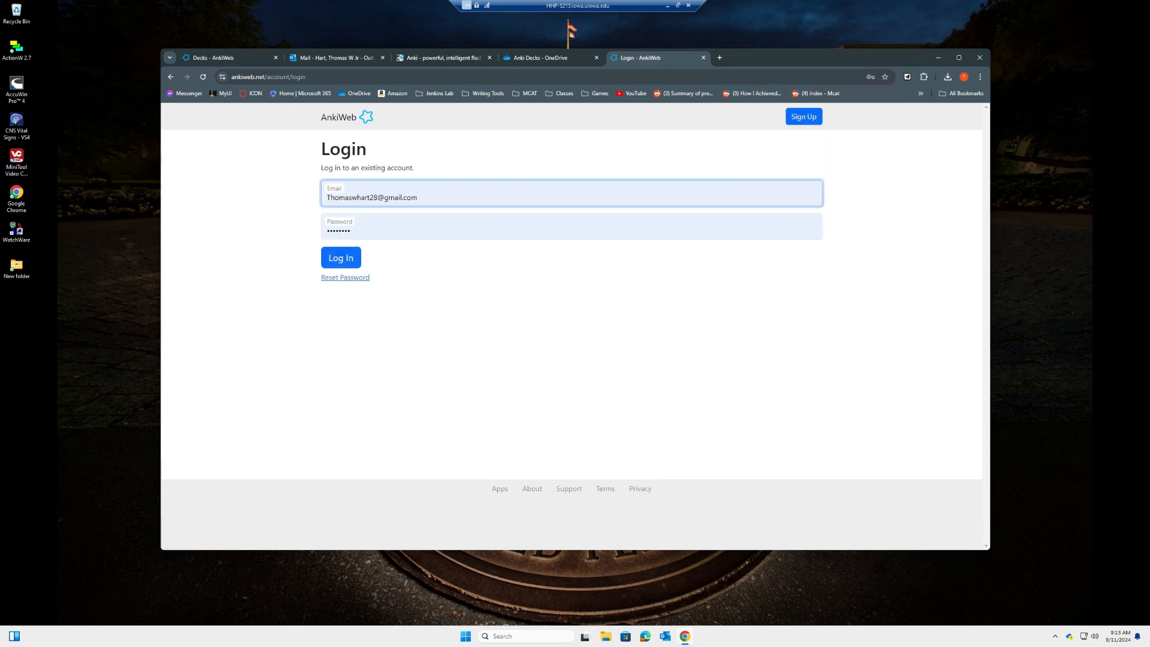
{"action": "left_click", "coordinate": [340, 258]}
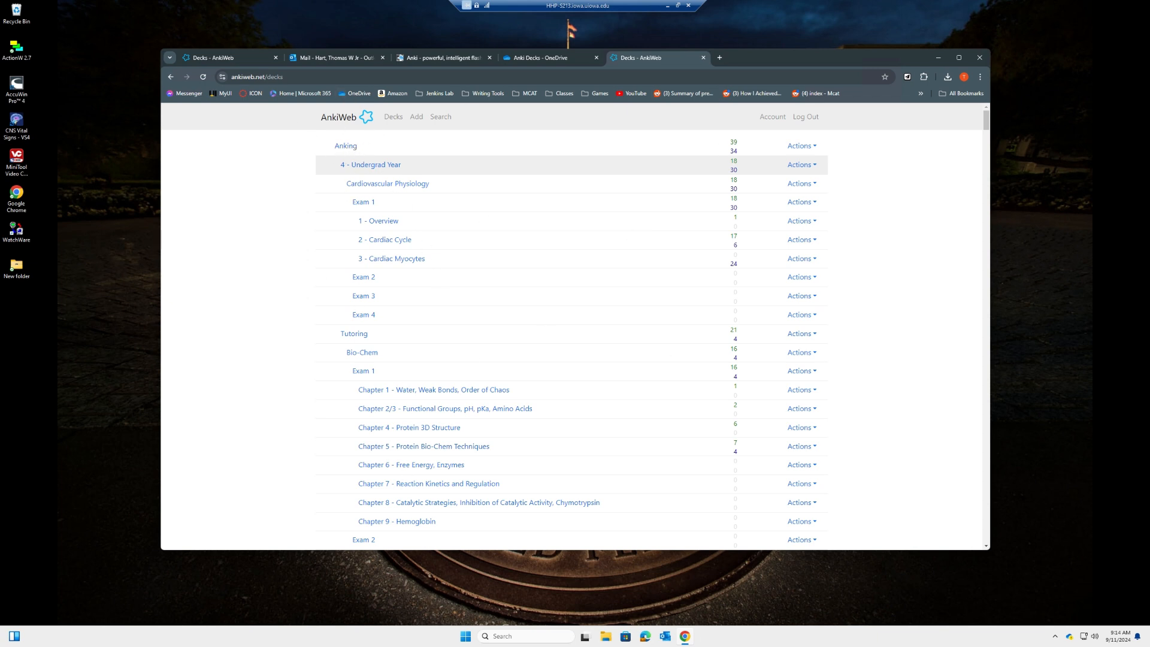
{"action": "left_click", "coordinate": [719, 58]}
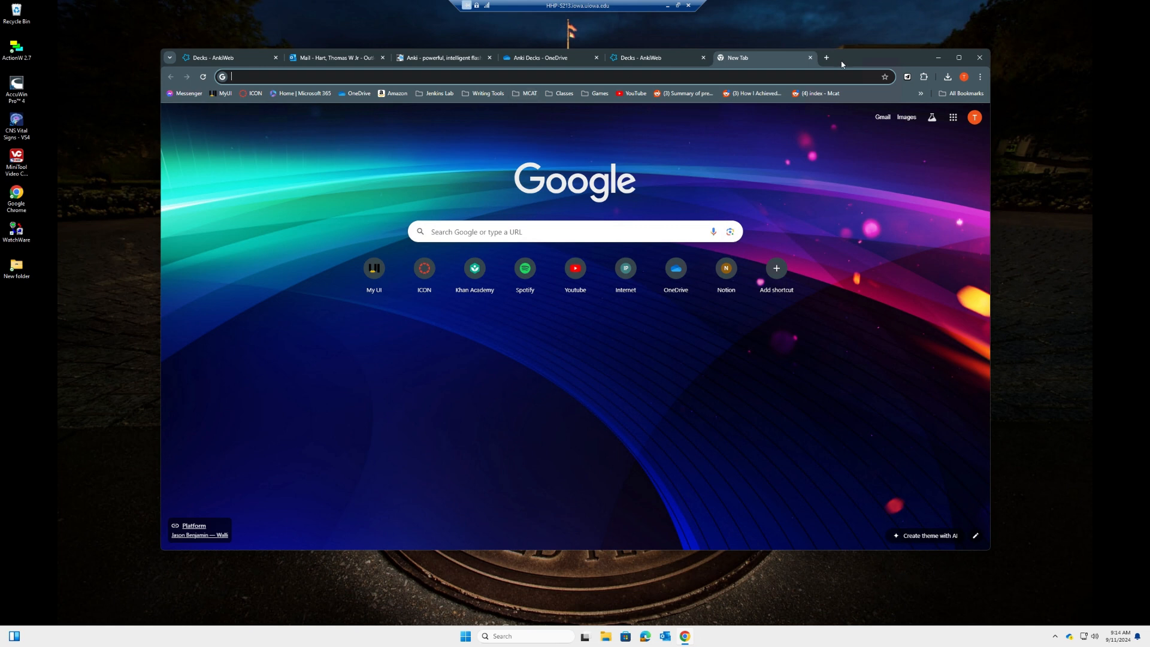
Search 'anki download' and jump to the Download Anki section of apps.ankiweb.net
{"action": "type", "text": "ank"}
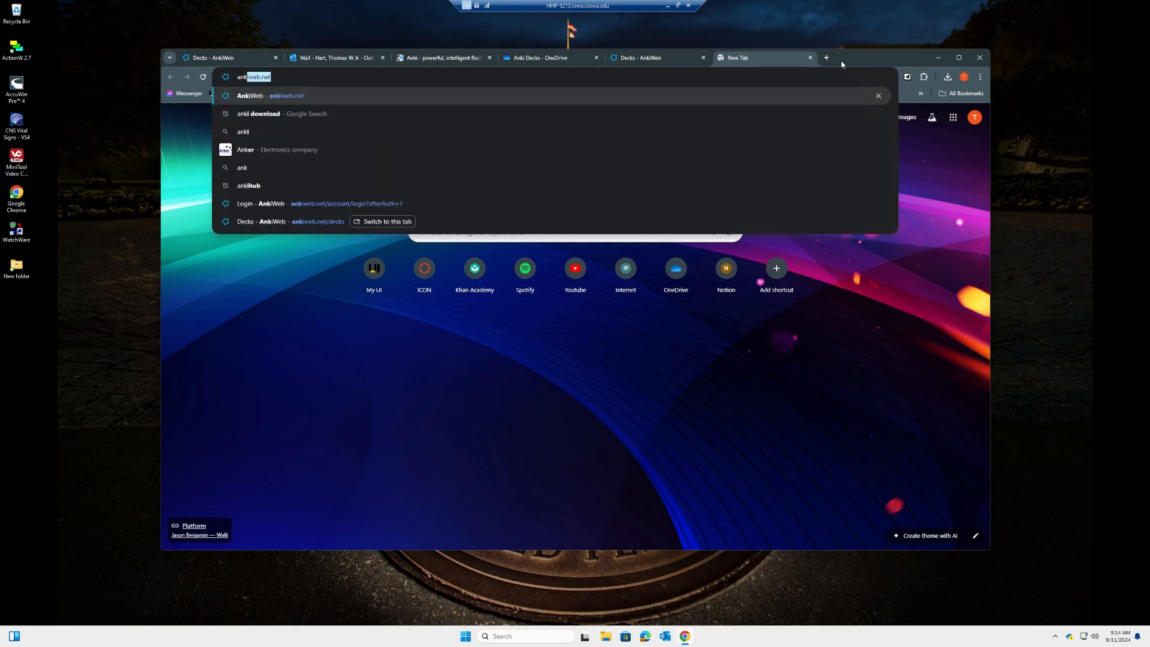
{"action": "type", "text": "i download"}
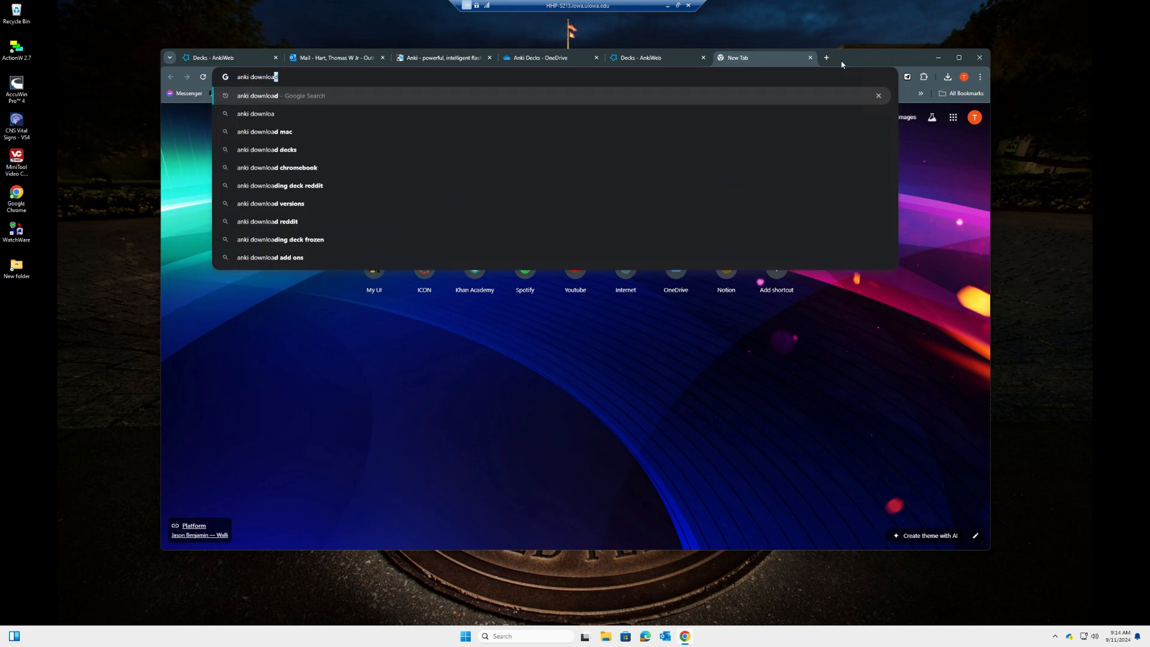
{"action": "key", "text": "Return"}
{"action": "left_click", "coordinate": [286, 202]}
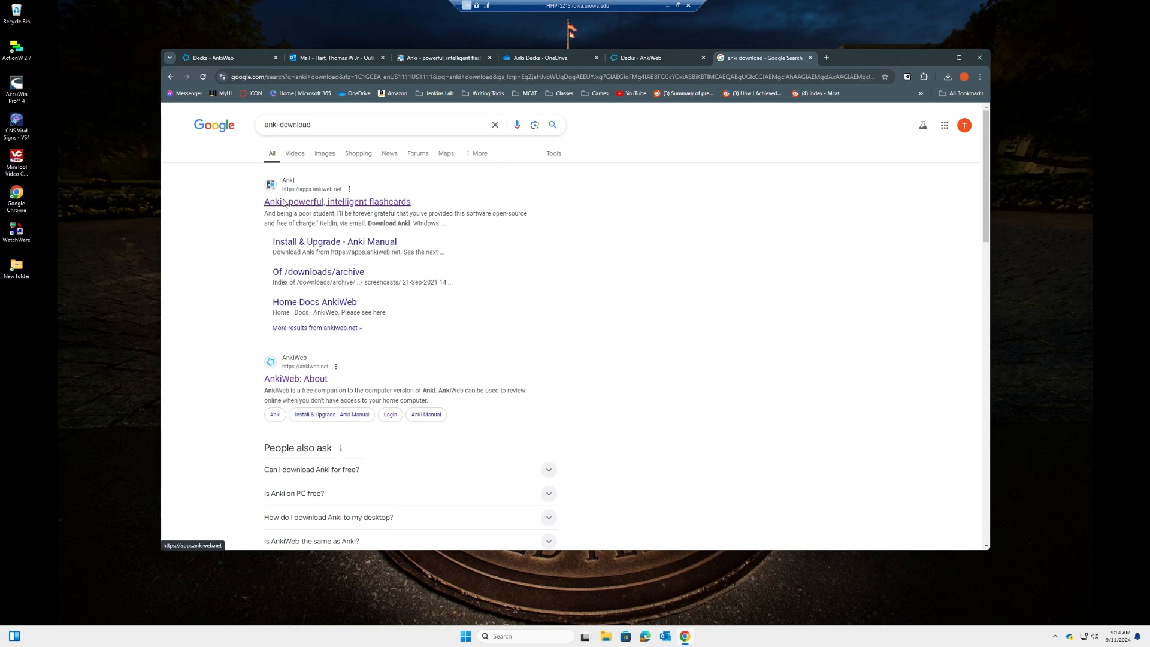
{"action": "left_click", "coordinate": [571, 201]}
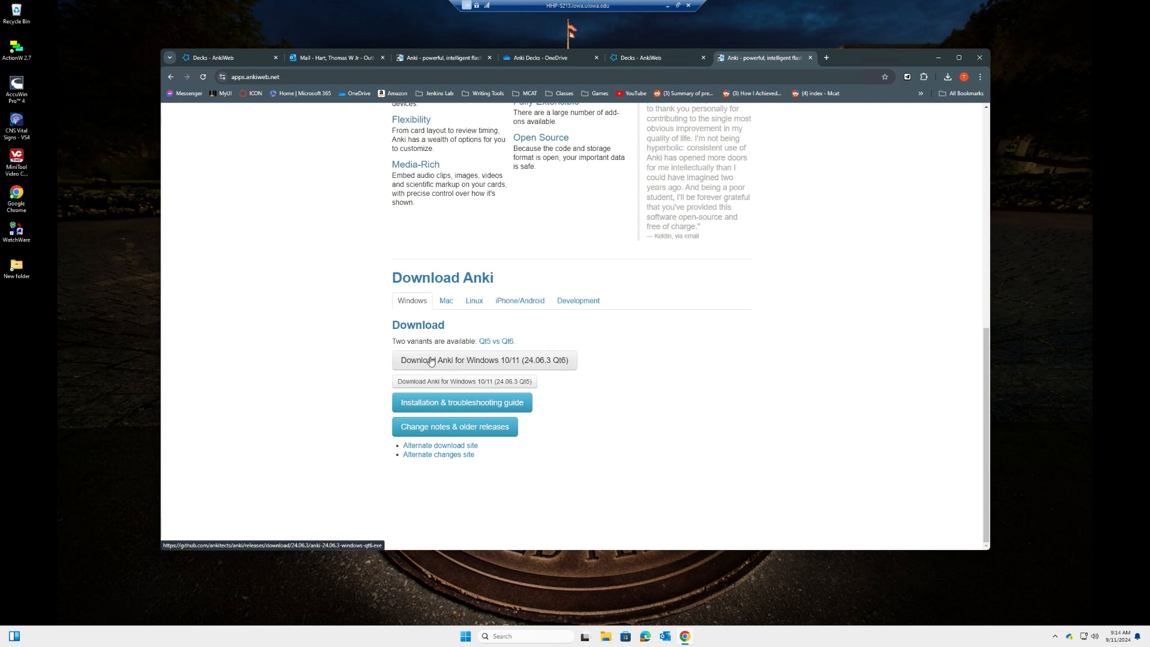
Download the Anki 24.06.3 Qt6 installer for Windows 10/11 and run it
{"action": "left_click", "coordinate": [446, 301]}
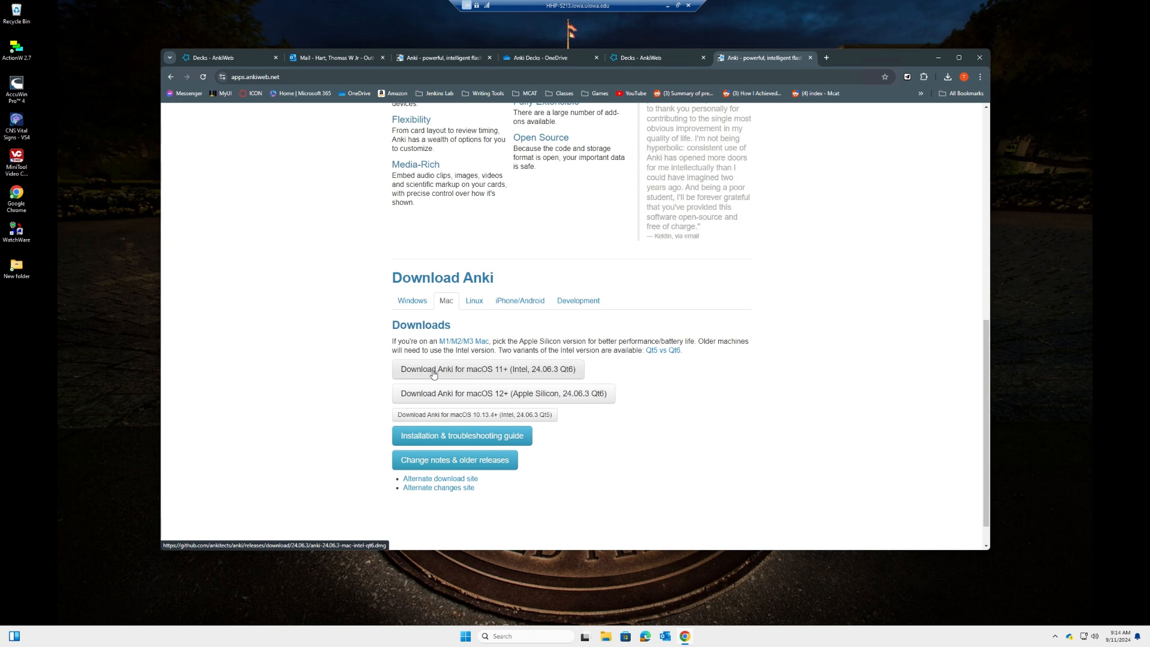
{"action": "left_click", "coordinate": [412, 301]}
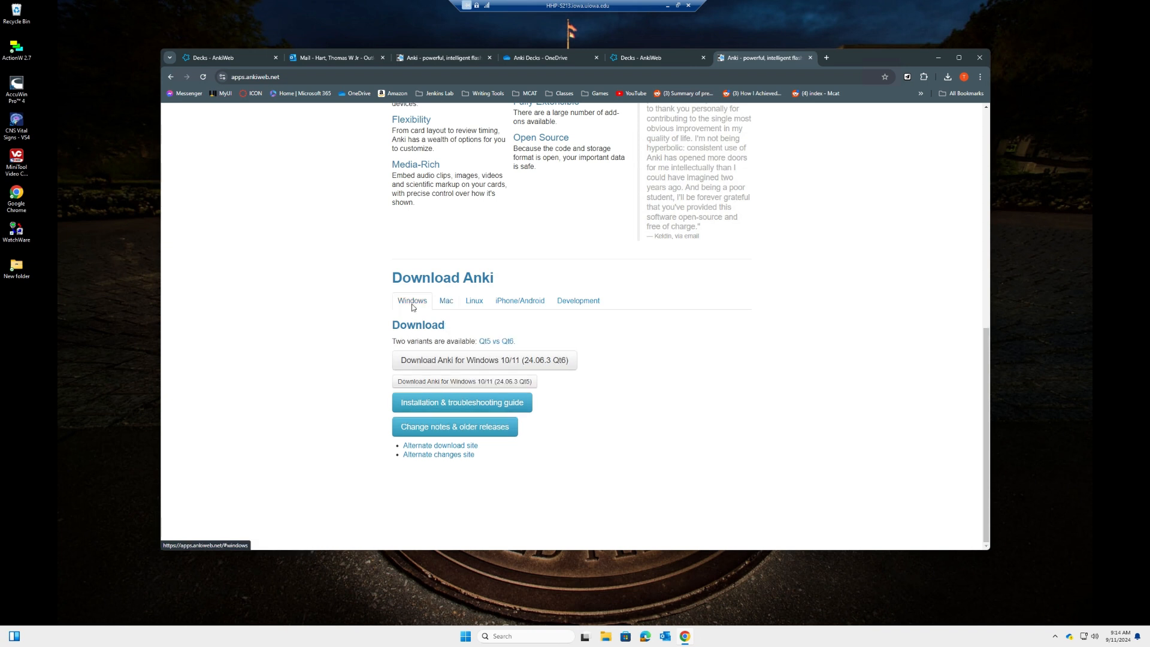
{"action": "left_click", "coordinate": [444, 358]}
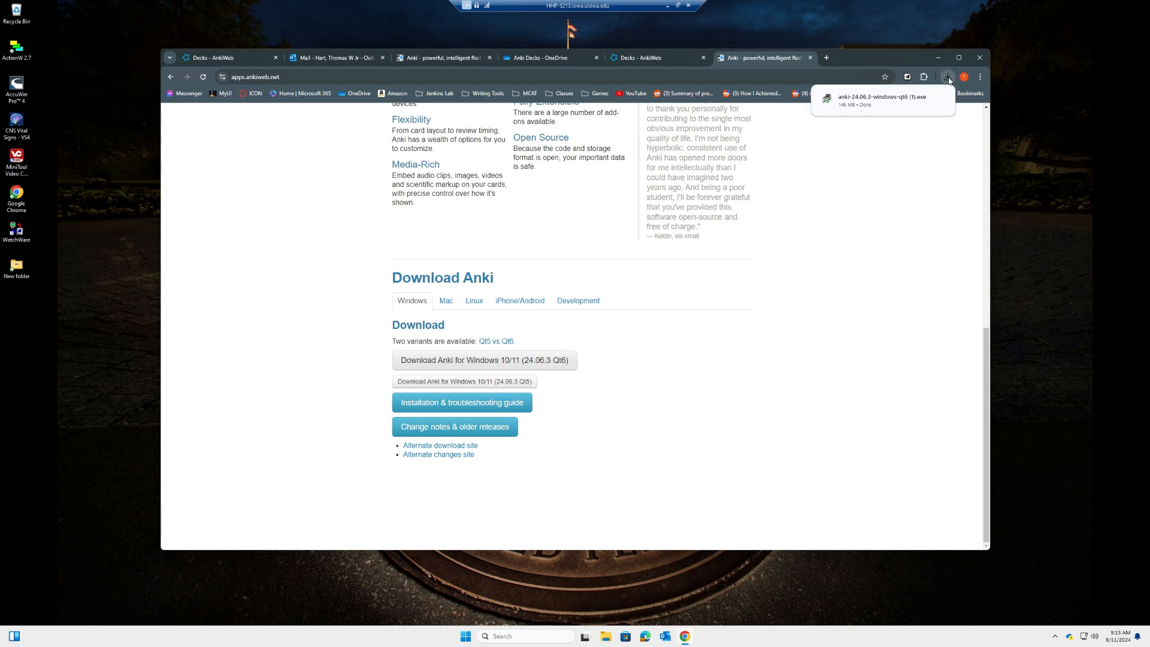
{"action": "left_click", "coordinate": [947, 76]}
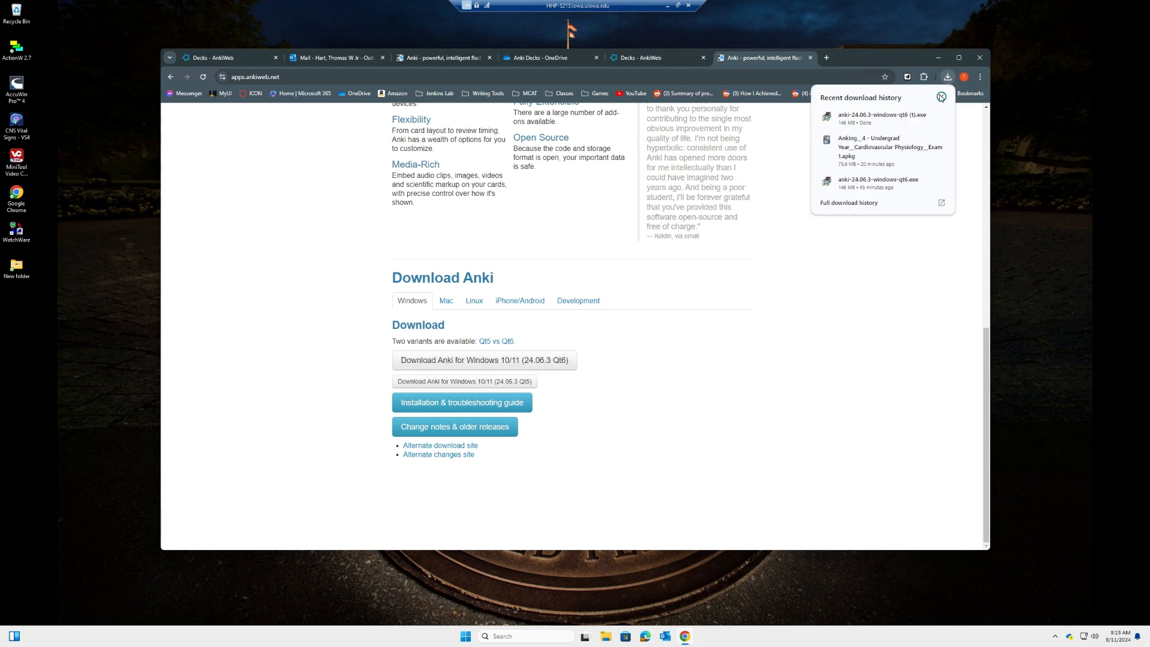
{"action": "left_click", "coordinate": [865, 123]}
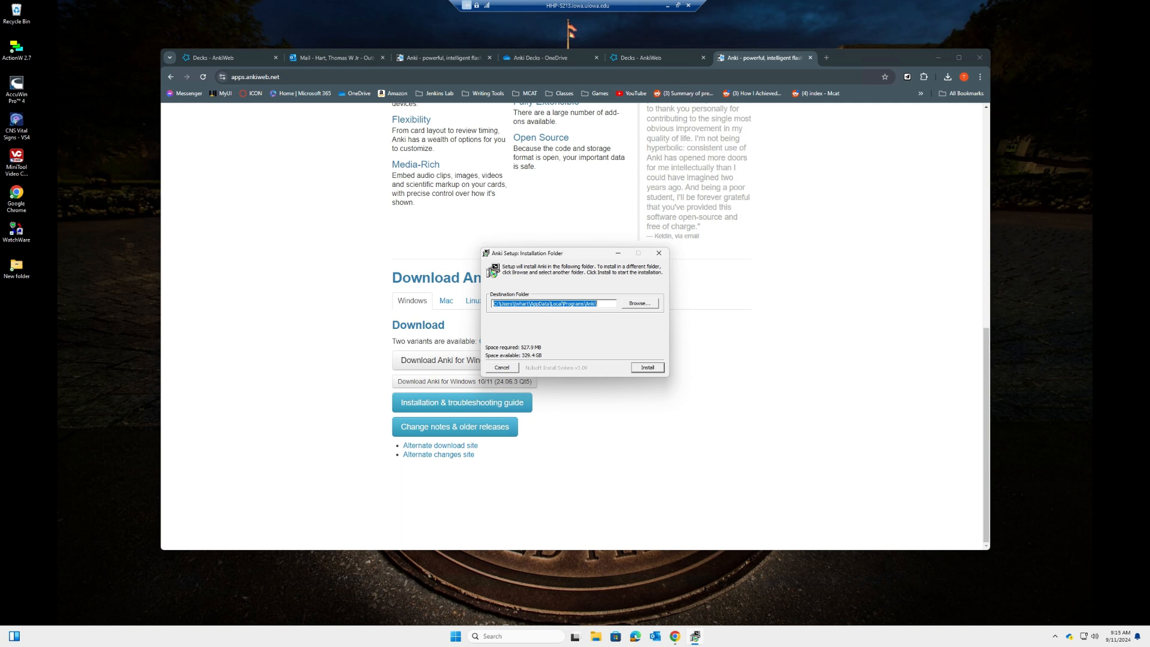
Install Anki into the default folder, close the setup, and open Windows search
{"action": "left_click", "coordinate": [644, 368]}
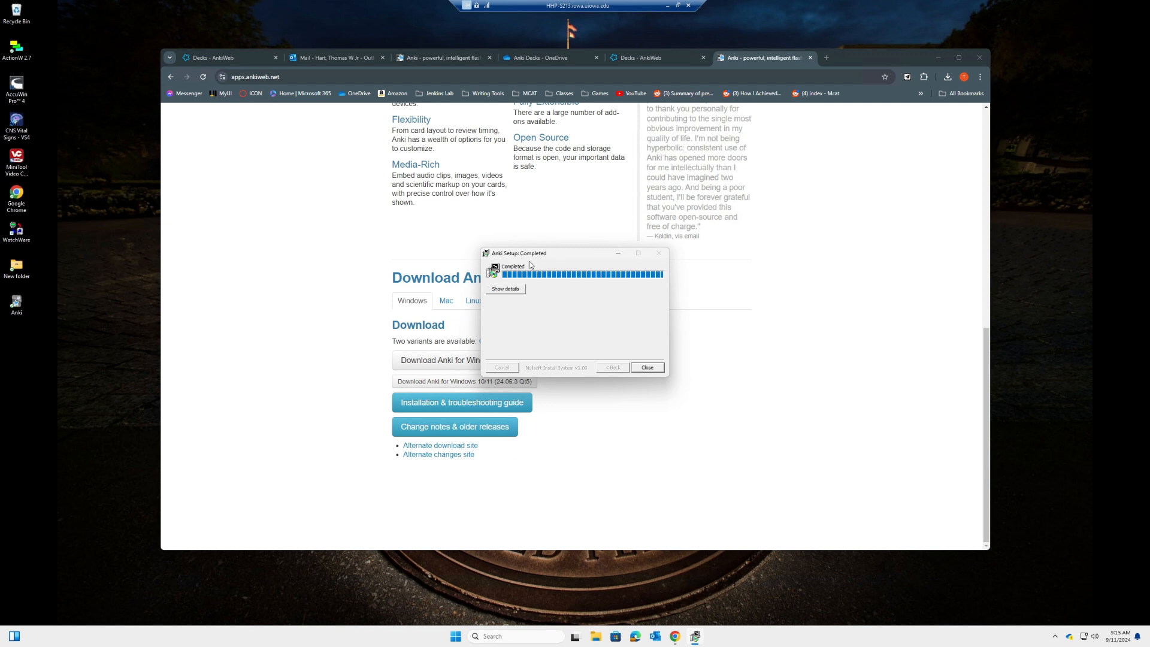
{"action": "left_click_drag", "start_coordinate": [541, 258], "coordinate": [529, 252]}
{"action": "left_click", "coordinate": [632, 364]}
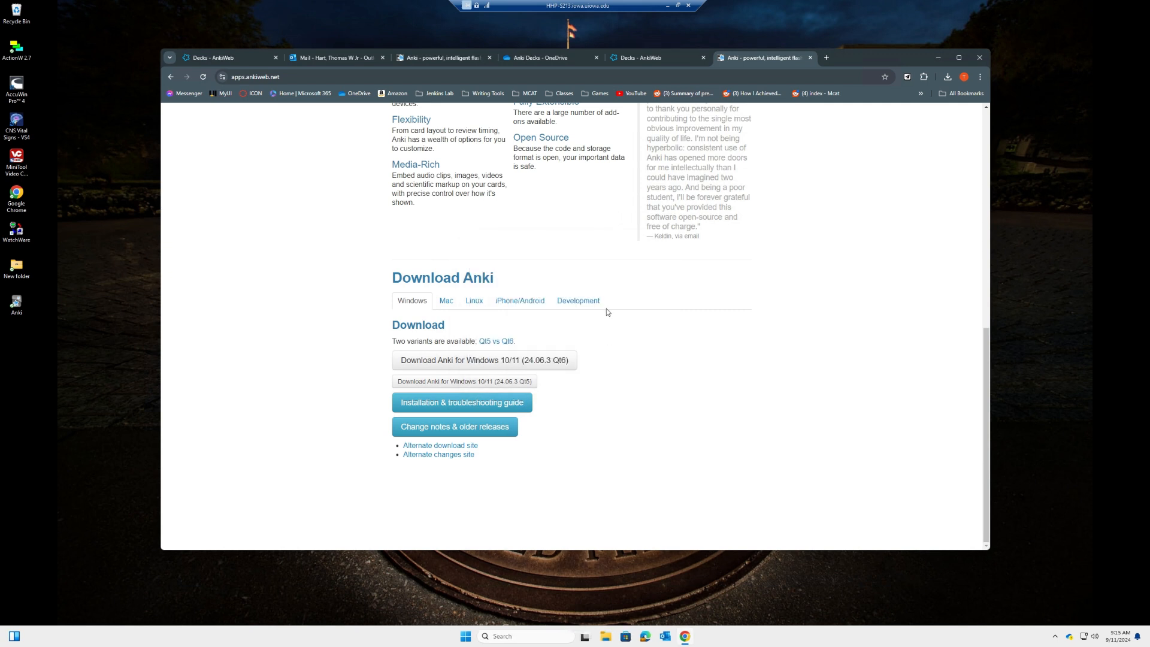
{"action": "left_click", "coordinate": [503, 636]}
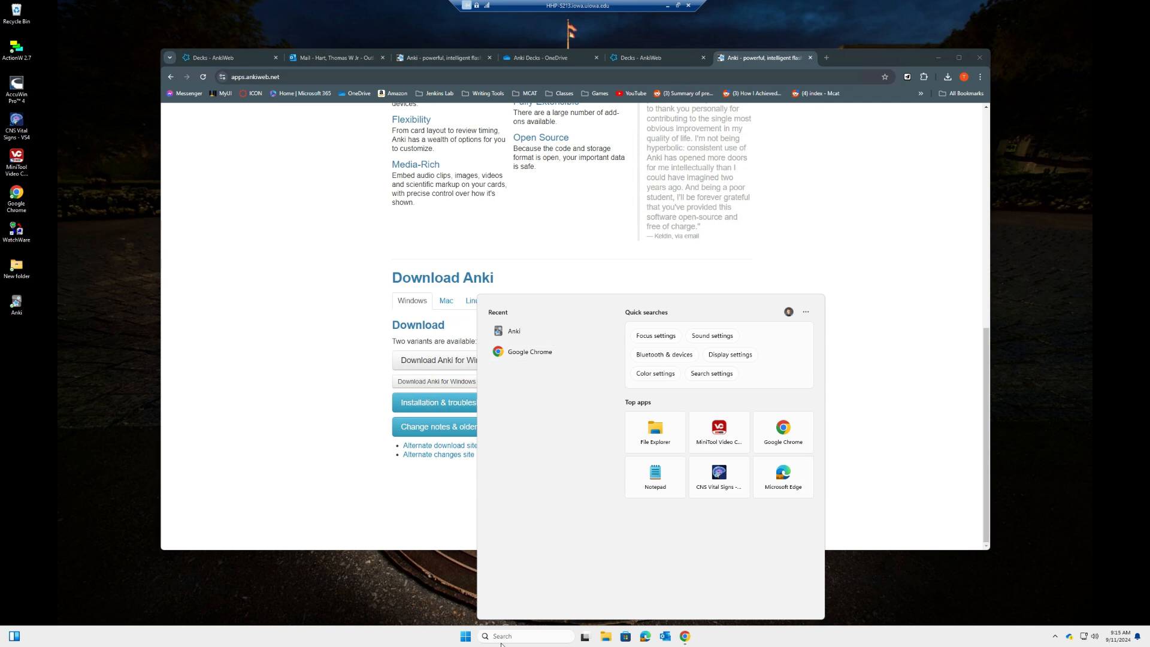
Launch Anki, cancel the sync-conflict prompt, and move the window up and left
{"action": "type", "text": "anki"}
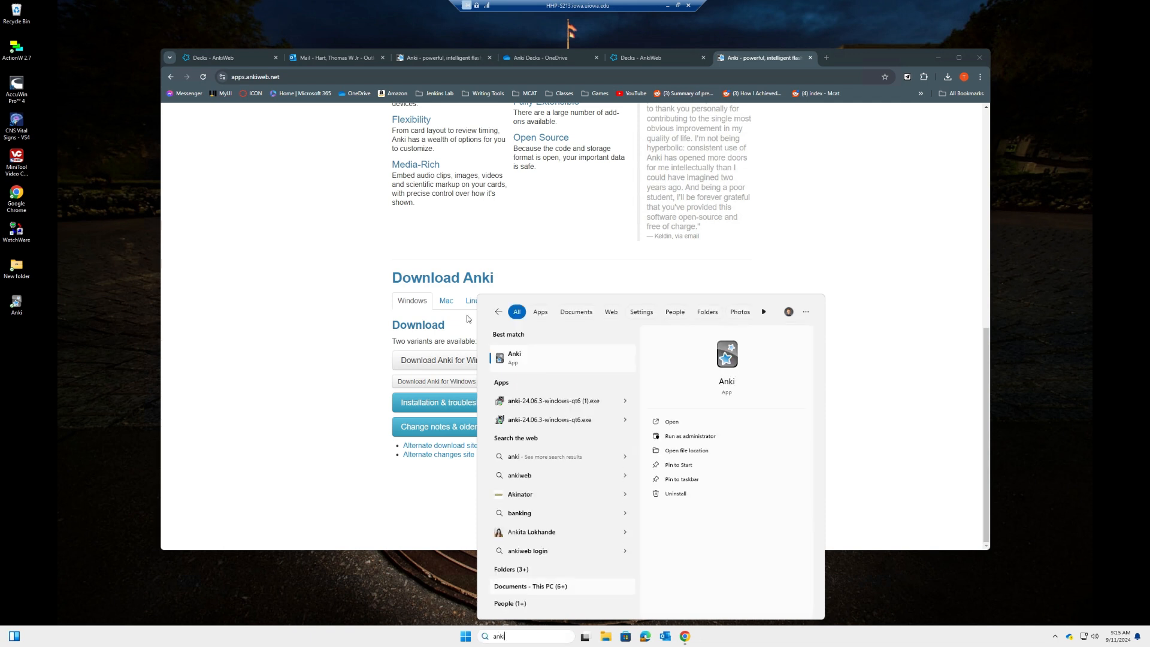
{"action": "left_click", "coordinate": [539, 366]}
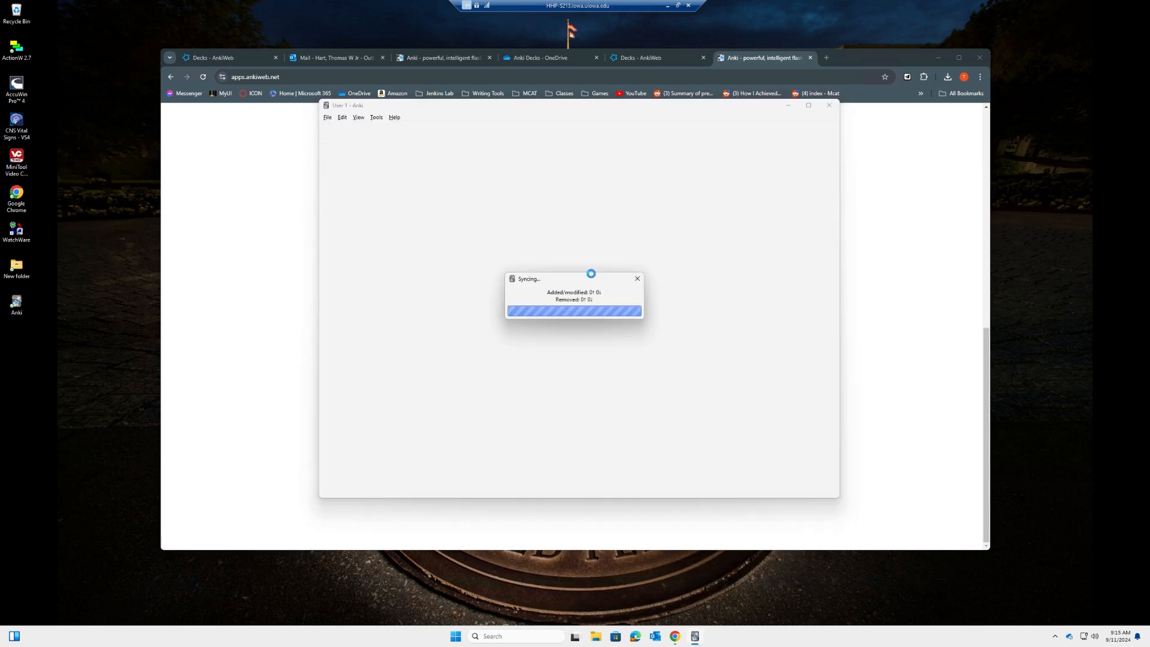
{"action": "left_click", "coordinate": [652, 338]}
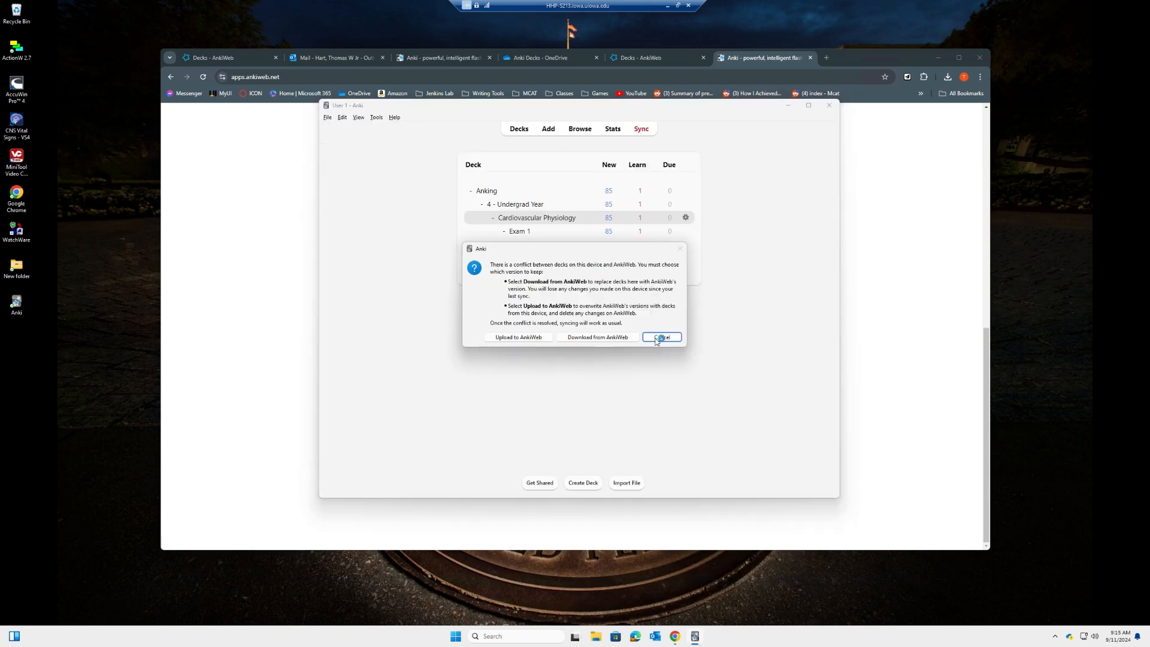
{"action": "left_click_drag", "start_coordinate": [566, 105], "coordinate": [485, 123]}
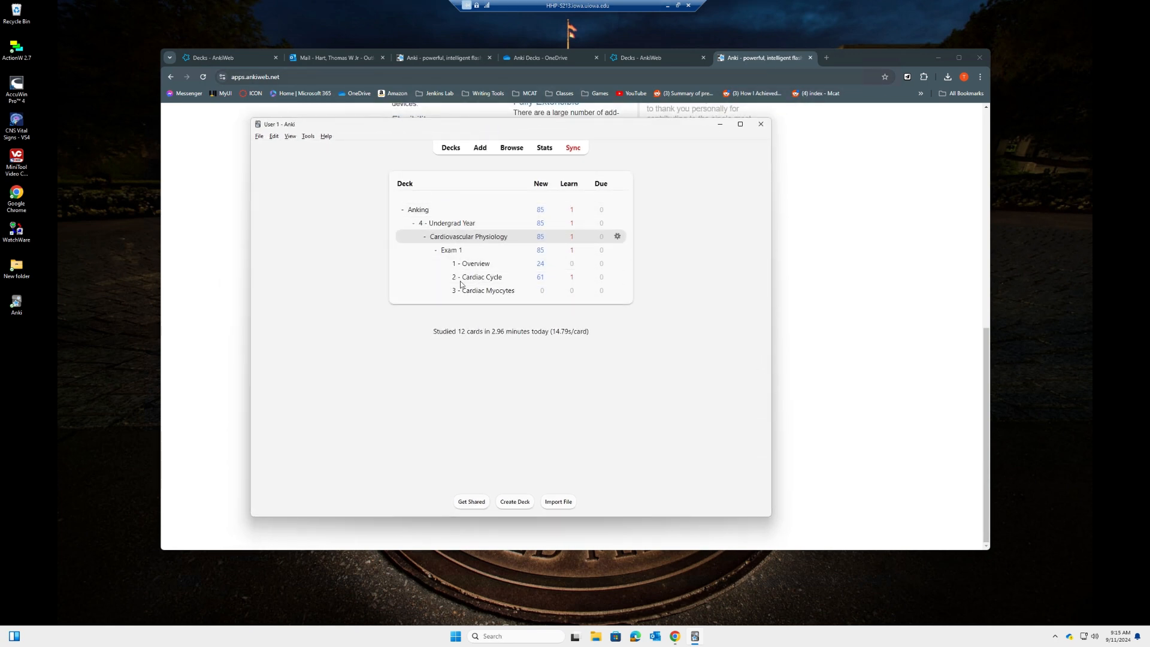
Log out of AnkiWeb from the Syncing section of Anki's Preferences
{"action": "left_click", "coordinate": [308, 136]}
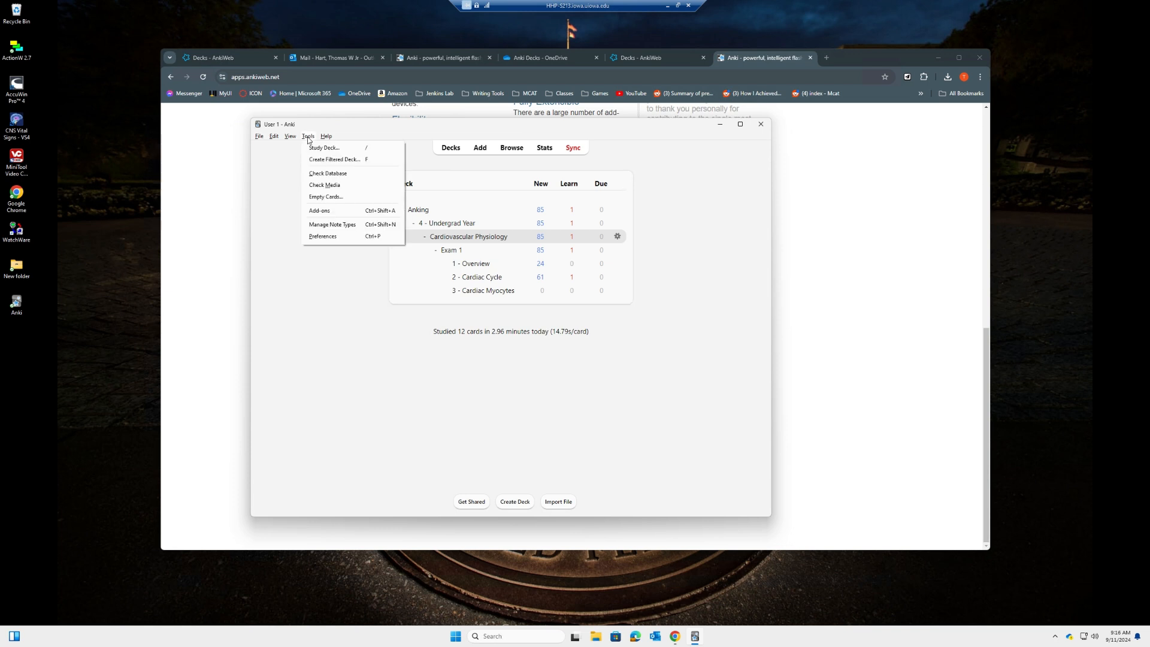
{"action": "left_click", "coordinate": [326, 239]}
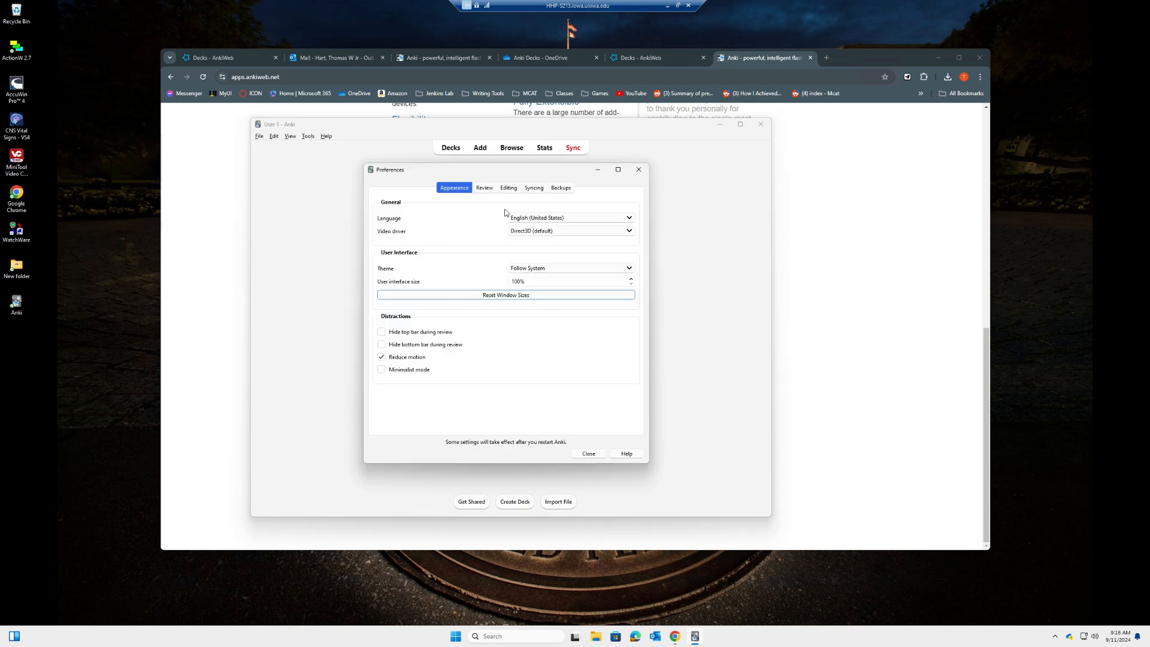
{"action": "left_click", "coordinate": [535, 188]}
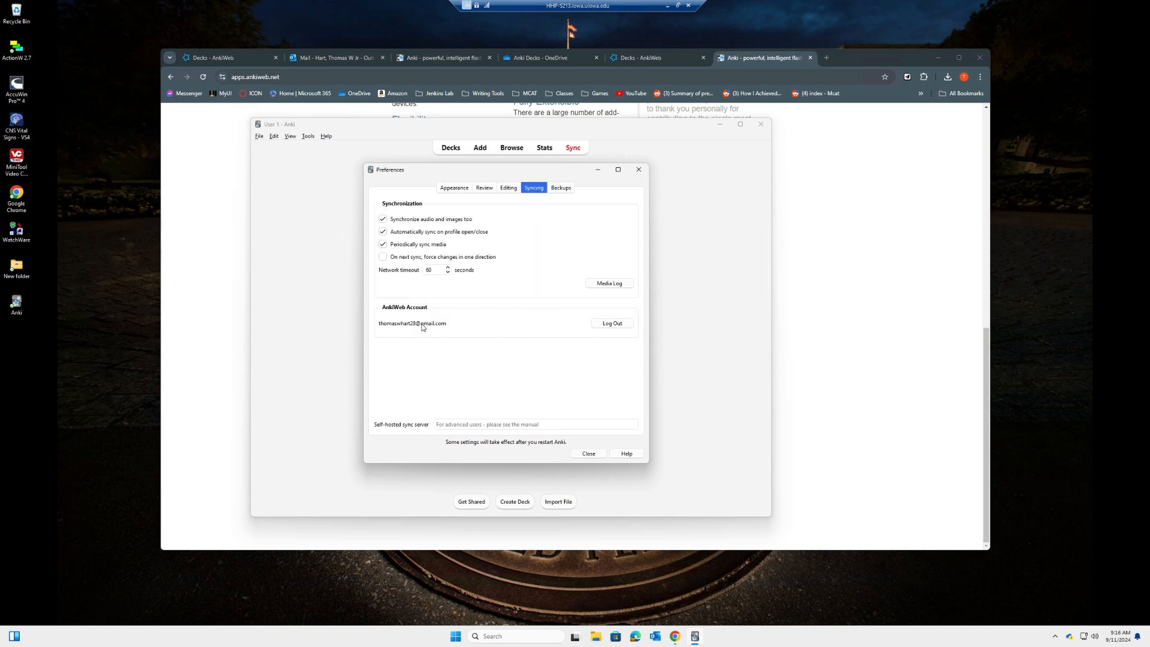
{"action": "left_click", "coordinate": [610, 325]}
Log back in with the AnkiWeb ID and password, then close Preferences
{"action": "left_click", "coordinate": [613, 323]}
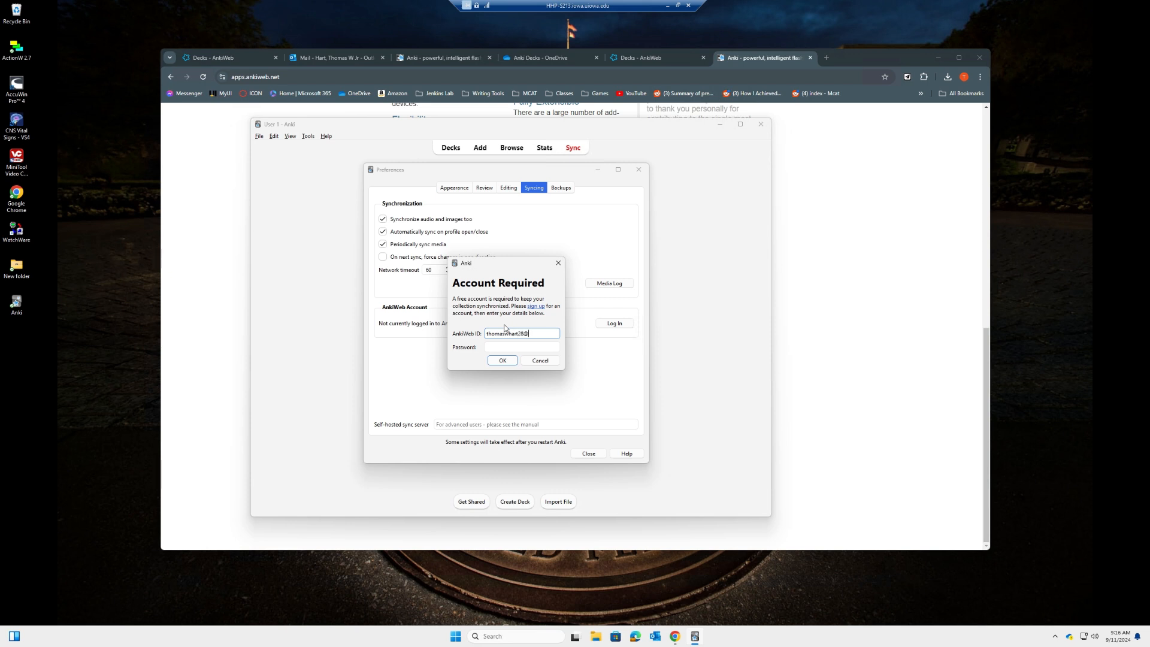
{"action": "key", "text": "Tab"}
{"action": "left_click", "coordinate": [502, 359]}
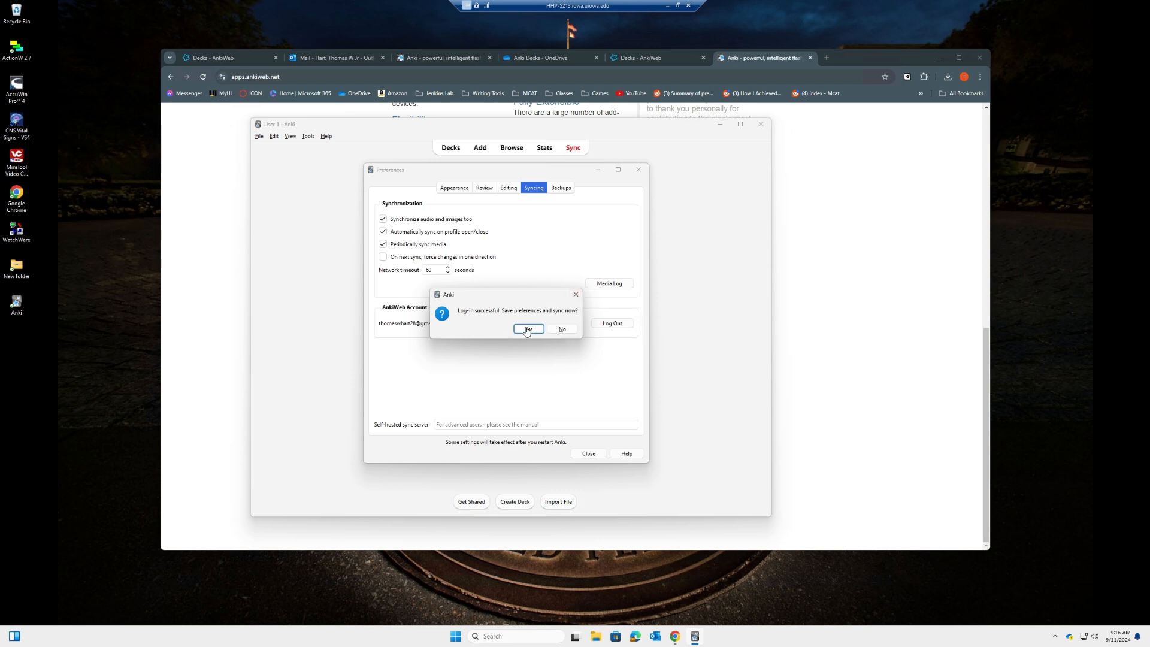
{"action": "left_click", "coordinate": [576, 294]}
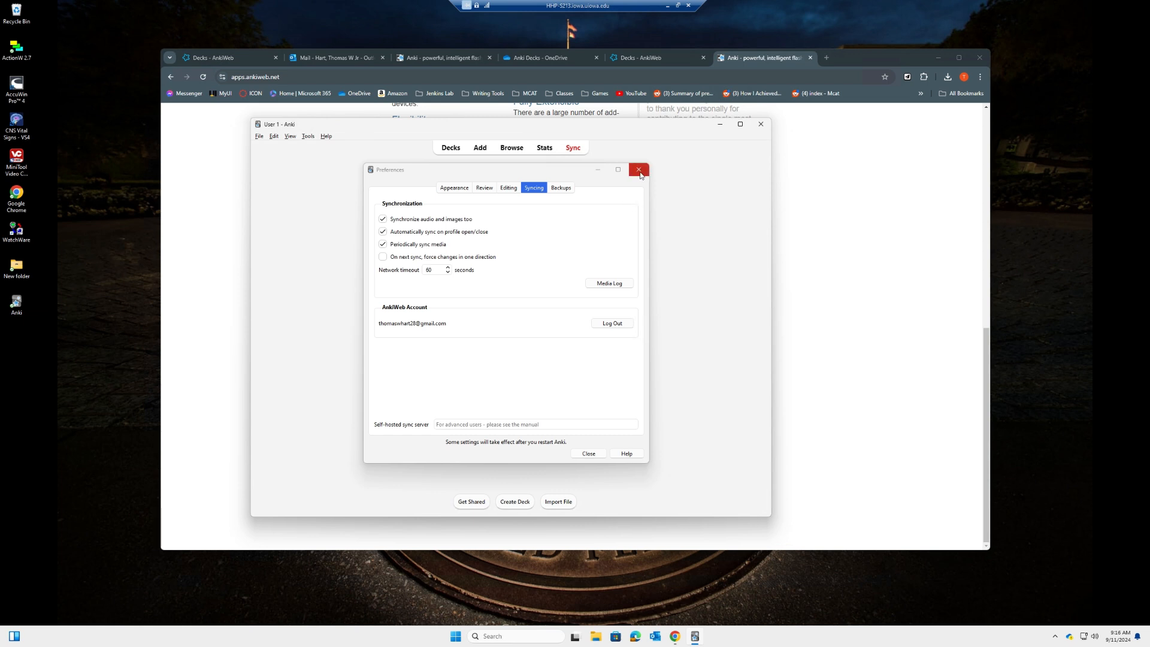
{"action": "left_click", "coordinate": [639, 171]}
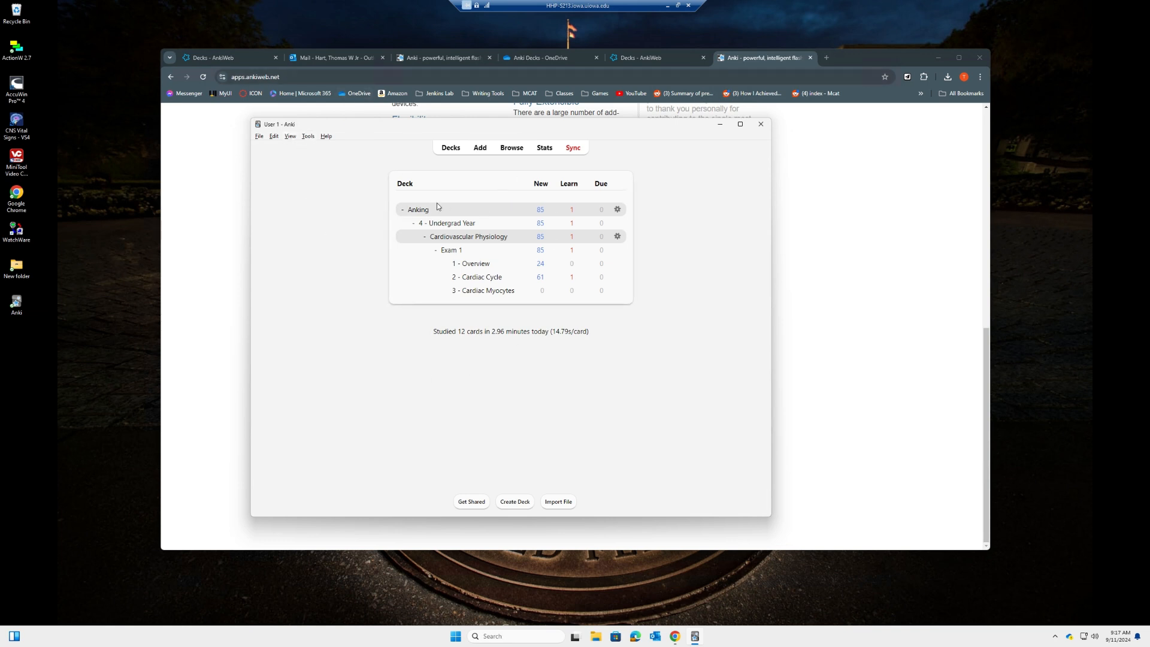
Open the Anking deck options on the Default preset and check New cards/day is 9999
{"action": "left_click", "coordinate": [619, 211]}
{"action": "left_click", "coordinate": [635, 227]}
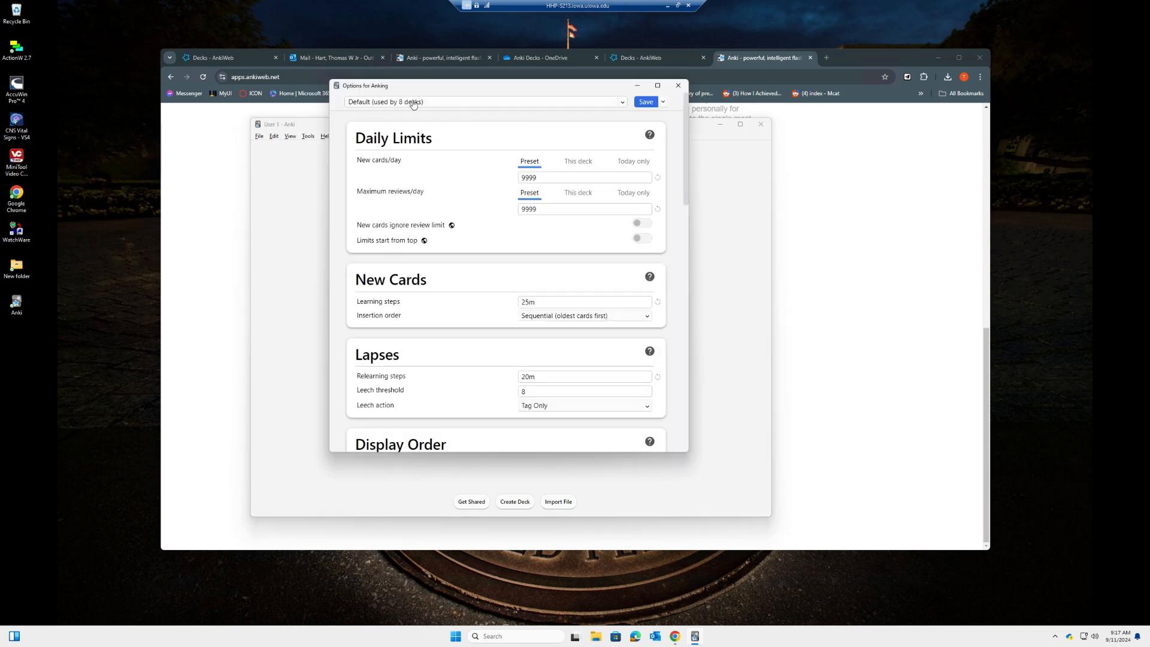
{"action": "left_click", "coordinate": [412, 103]}
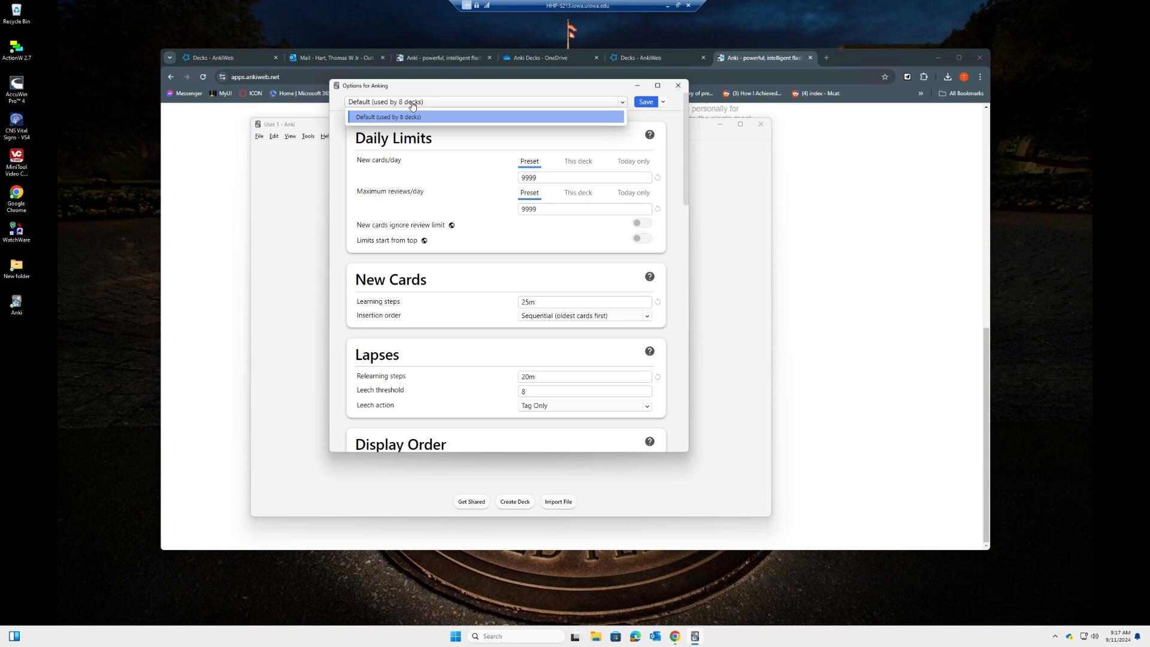
{"action": "left_click", "coordinate": [361, 122]}
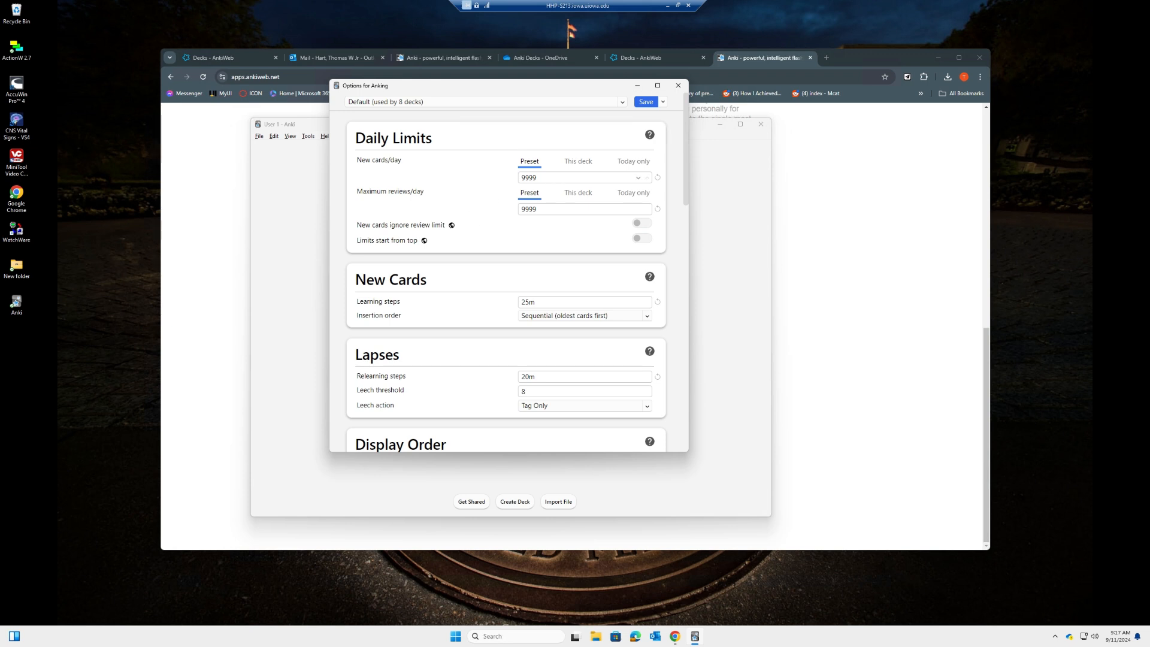
{"action": "left_click_drag", "start_coordinate": [537, 178], "coordinate": [516, 219]}
{"action": "left_click", "coordinate": [512, 181]}
Set Learning steps to 25m and Relearning steps to 20m
{"action": "scroll", "coordinate": [544, 220], "scroll_direction": "down", "scroll_amount": 1}
{"action": "left_click_drag", "start_coordinate": [356, 226], "coordinate": [431, 228]}
{"action": "left_click", "coordinate": [431, 227]}
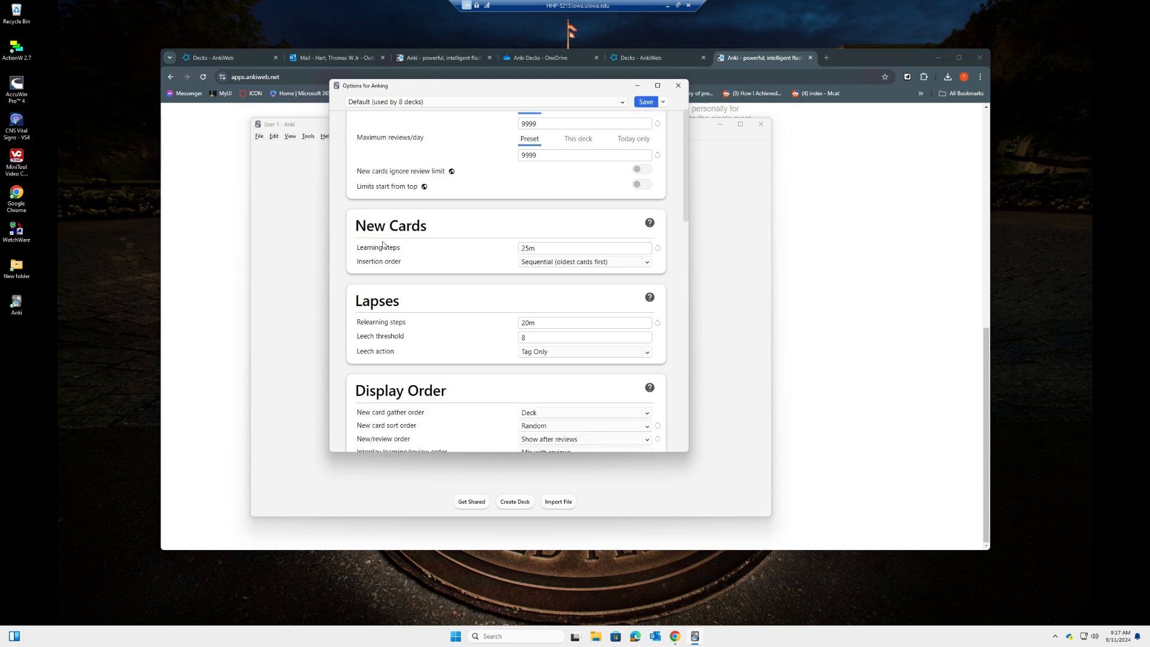
{"action": "key", "text": "Tab"}
{"action": "type", "text": "25m"}
{"action": "left_click", "coordinate": [490, 250]}
{"action": "scroll", "coordinate": [455, 223], "scroll_direction": "down", "scroll_amount": 2}
{"action": "key", "text": "Tab"}
{"action": "type", "text": "20"}
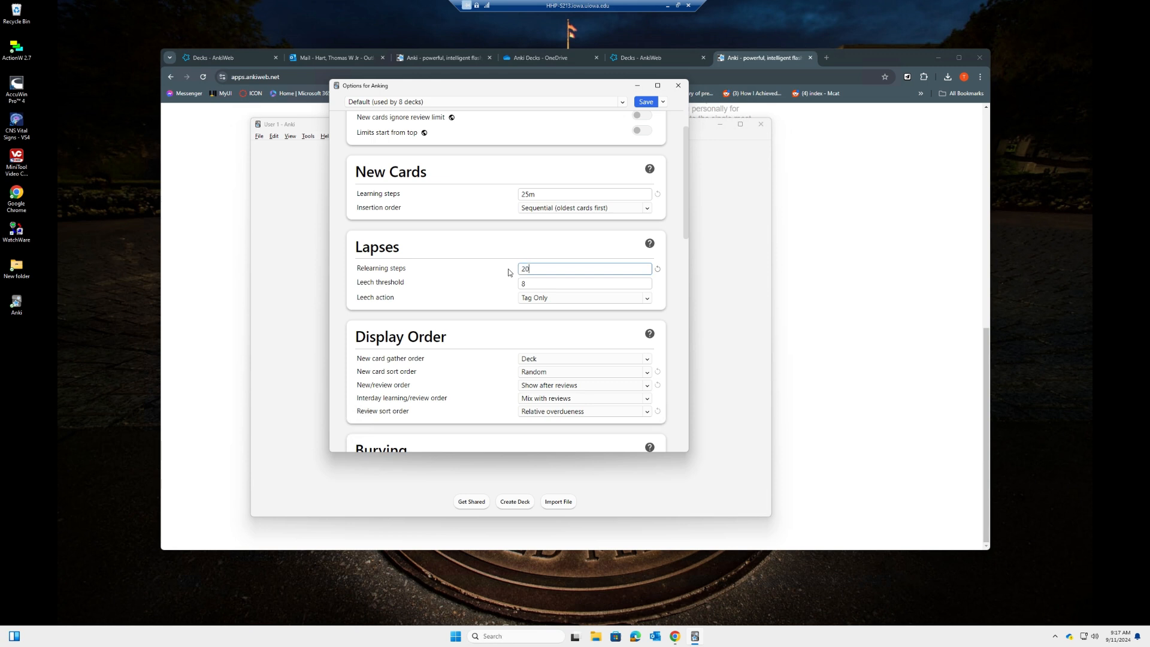
{"action": "type", "text": "m"}
{"action": "left_click", "coordinate": [508, 273]}
Keep display order at Random, Show after reviews, Mix with reviews, and Relative overdueness
{"action": "scroll", "coordinate": [508, 274], "scroll_direction": "down", "scroll_amount": 3}
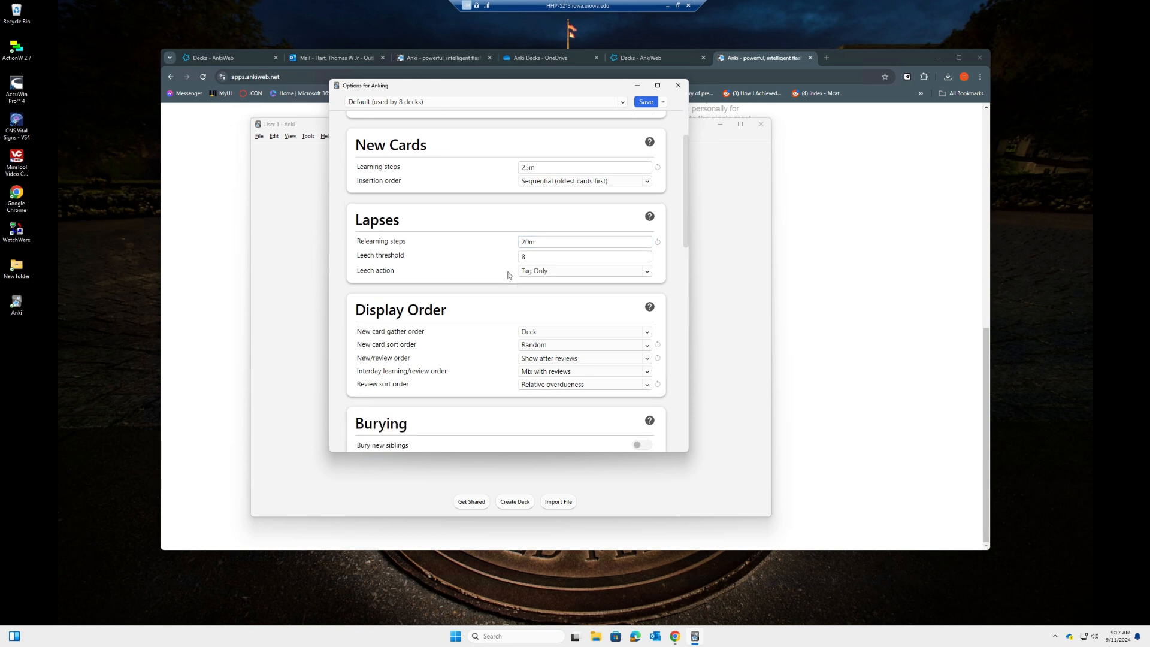
{"action": "scroll", "coordinate": [508, 276], "scroll_direction": "down", "scroll_amount": 1}
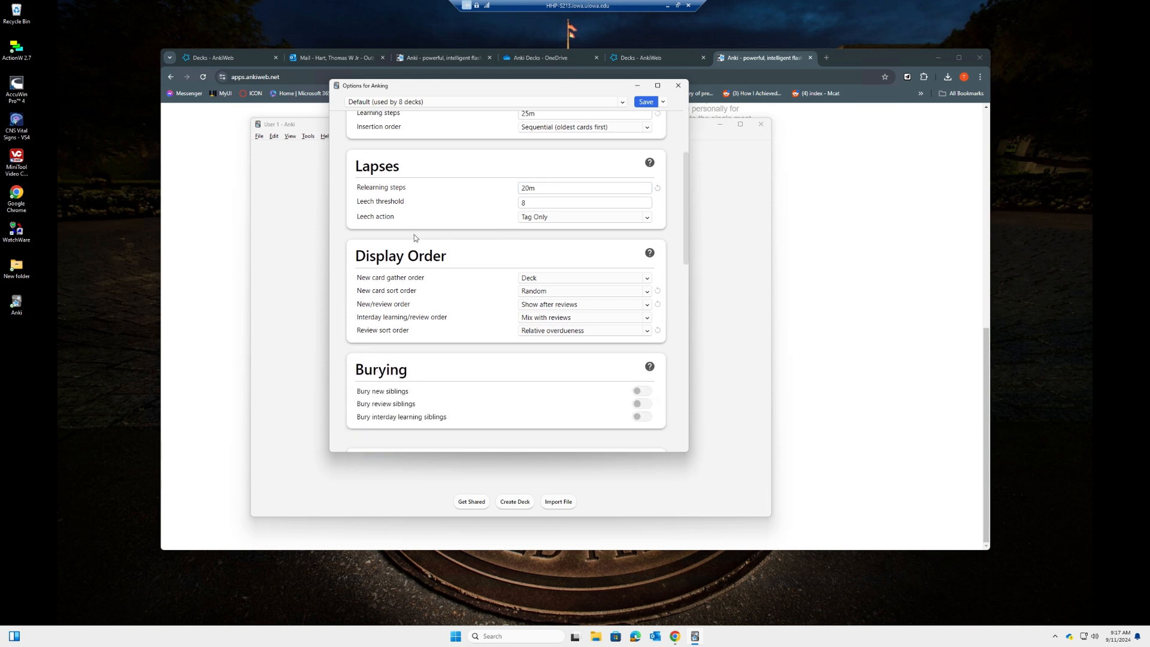
{"action": "left_click", "coordinate": [542, 293]}
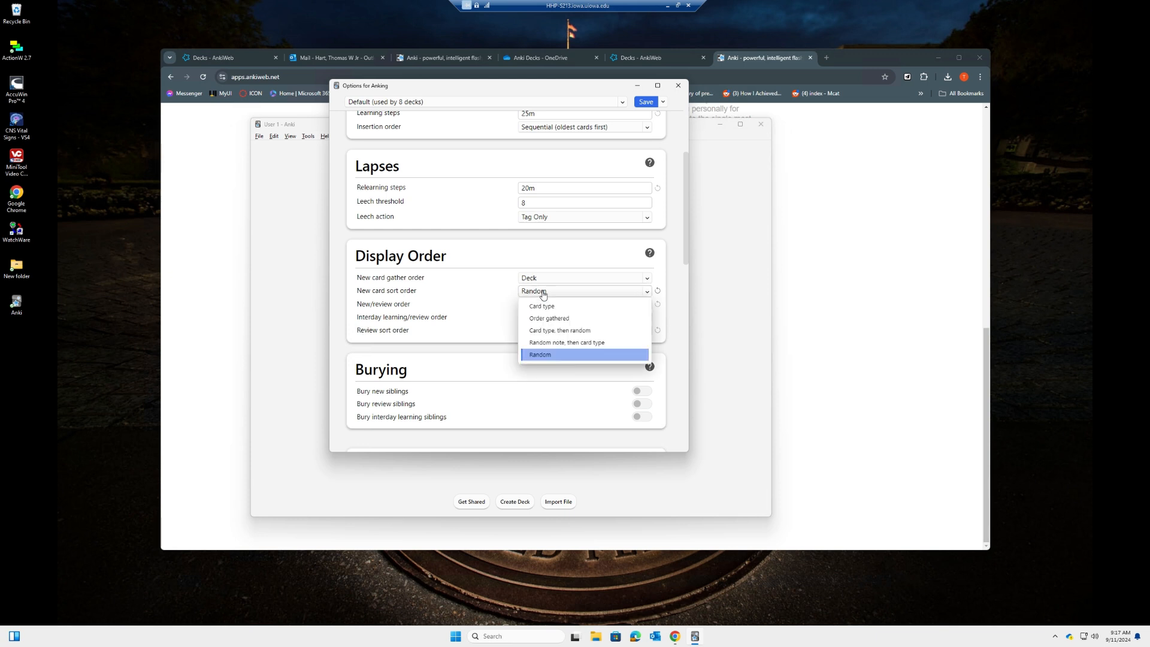
{"action": "left_click", "coordinate": [543, 354]}
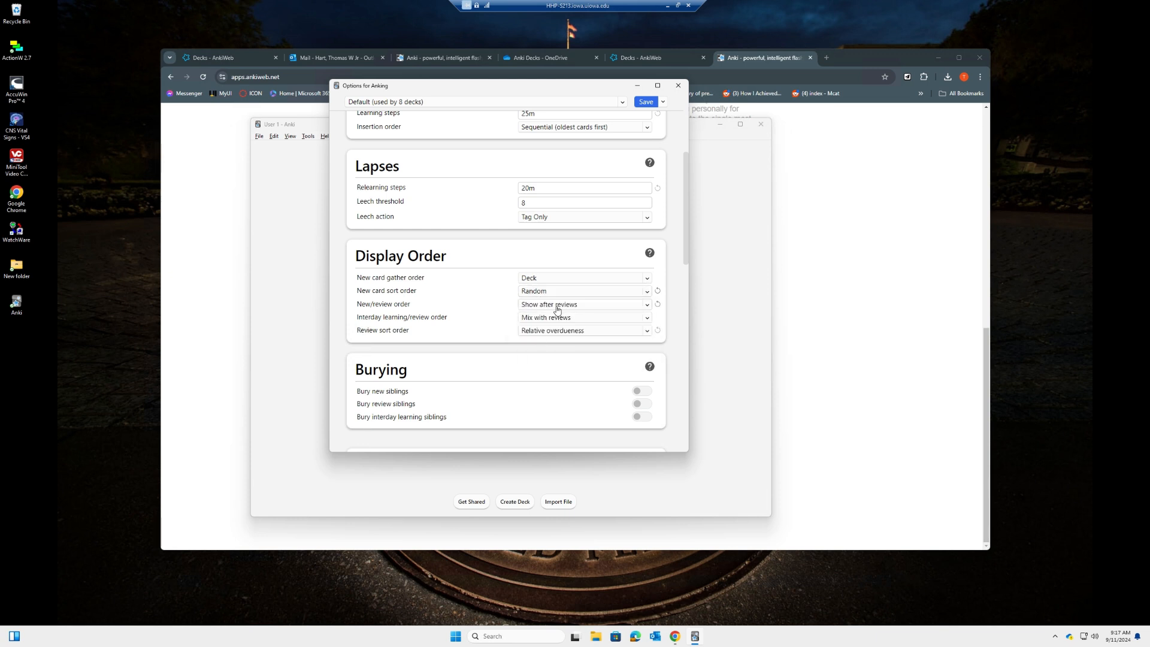
{"action": "left_click", "coordinate": [543, 307]}
{"action": "left_click", "coordinate": [548, 336]}
{"action": "left_click", "coordinate": [542, 320]}
{"action": "left_click", "coordinate": [545, 336]}
{"action": "left_click", "coordinate": [542, 332]}
{"action": "left_click", "coordinate": [546, 282]}
Scroll down to the FSRS section and switch FSRS off
{"action": "scroll", "coordinate": [685, 234], "scroll_direction": "down", "scroll_amount": 2}
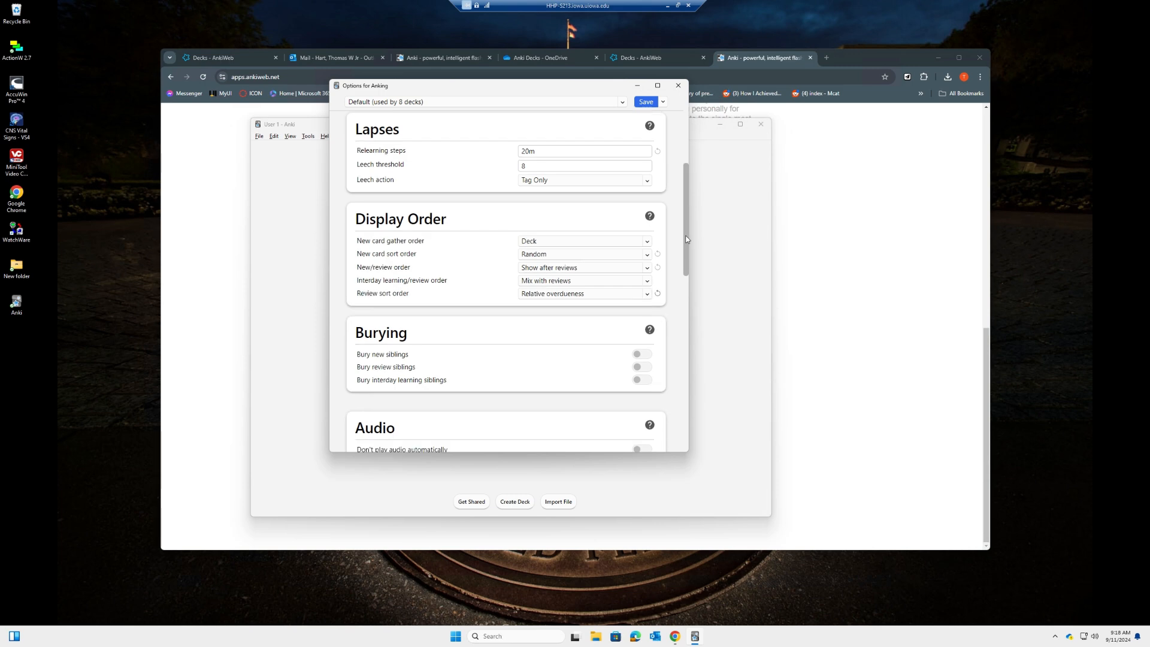
{"action": "scroll", "coordinate": [684, 271], "scroll_direction": "down", "scroll_amount": 4}
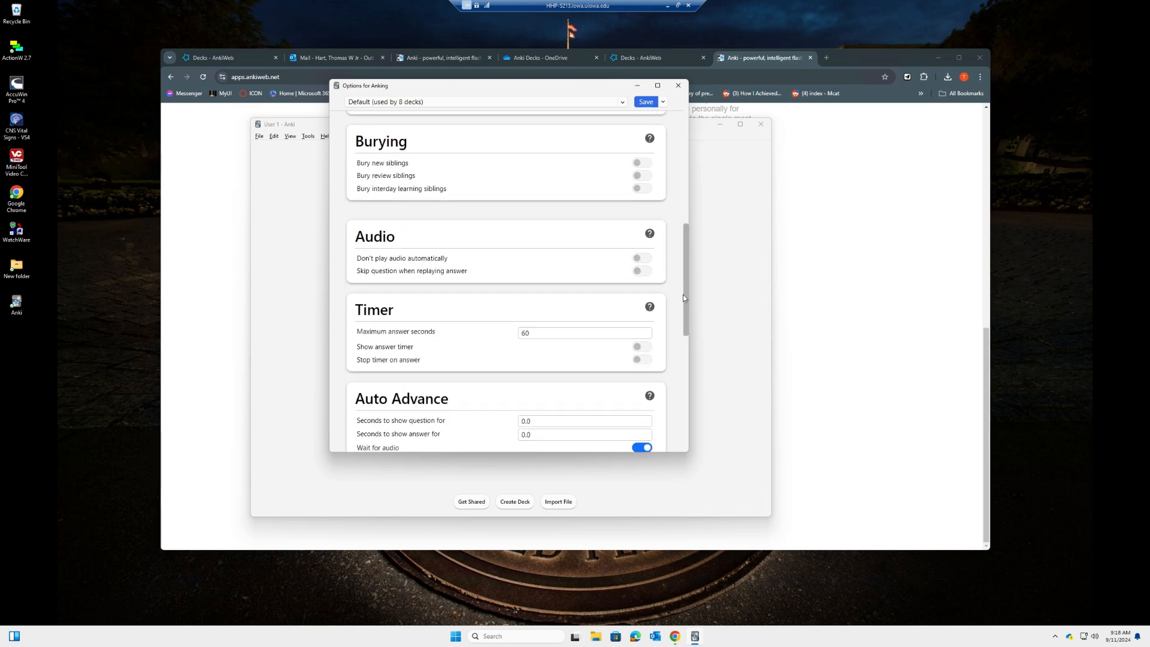
{"action": "left_click_drag", "start_coordinate": [684, 310], "coordinate": [682, 393]}
{"action": "mouse_move", "coordinate": [362, 194]}
{"action": "left_mouse_down"}
{"action": "mouse_move", "coordinate": [389, 201]}
{"action": "mouse_move", "coordinate": [355, 195]}
{"action": "left_mouse_up"}
{"action": "left_click", "coordinate": [391, 200]}
{"action": "left_click", "coordinate": [640, 216]}
Turn FSRS off and back on again
{"action": "left_click", "coordinate": [640, 217]}
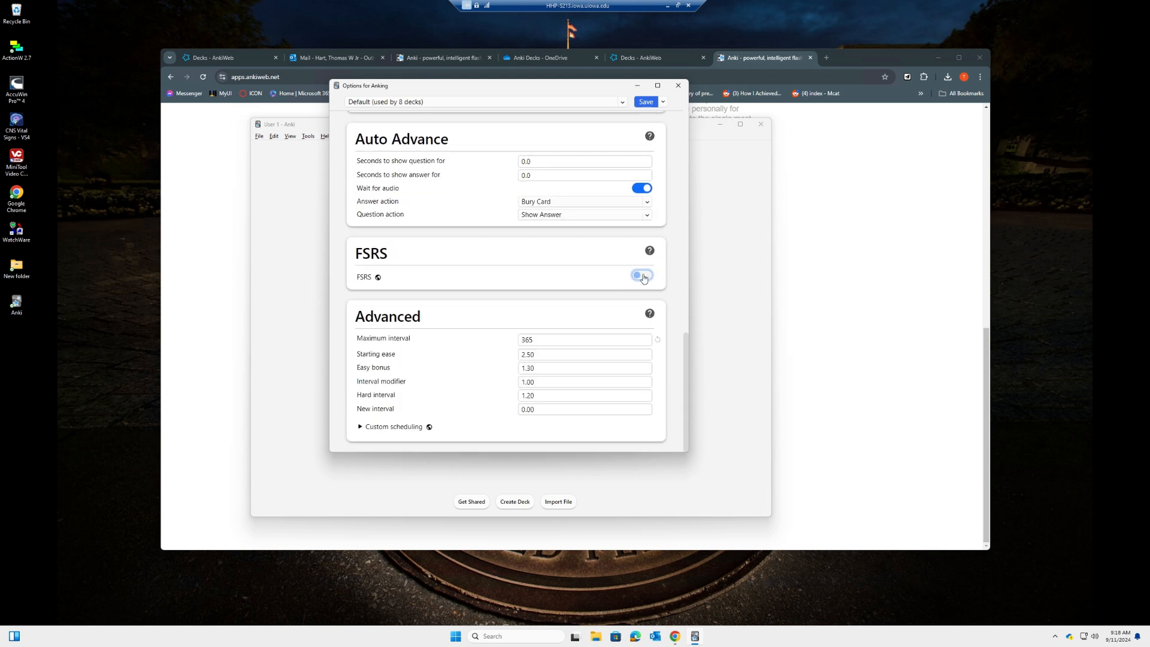
{"action": "left_click", "coordinate": [639, 275]}
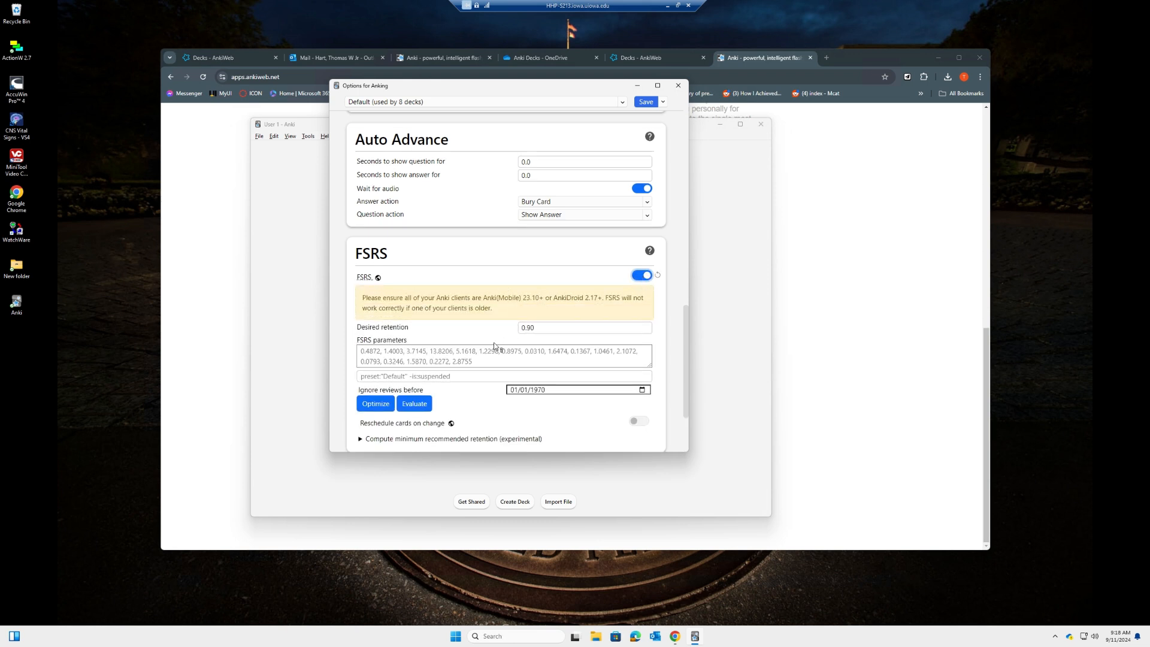
{"action": "scroll", "coordinate": [473, 303], "scroll_direction": "down", "scroll_amount": 1}
{"action": "scroll", "coordinate": [686, 351], "scroll_direction": "down", "scroll_amount": 1}
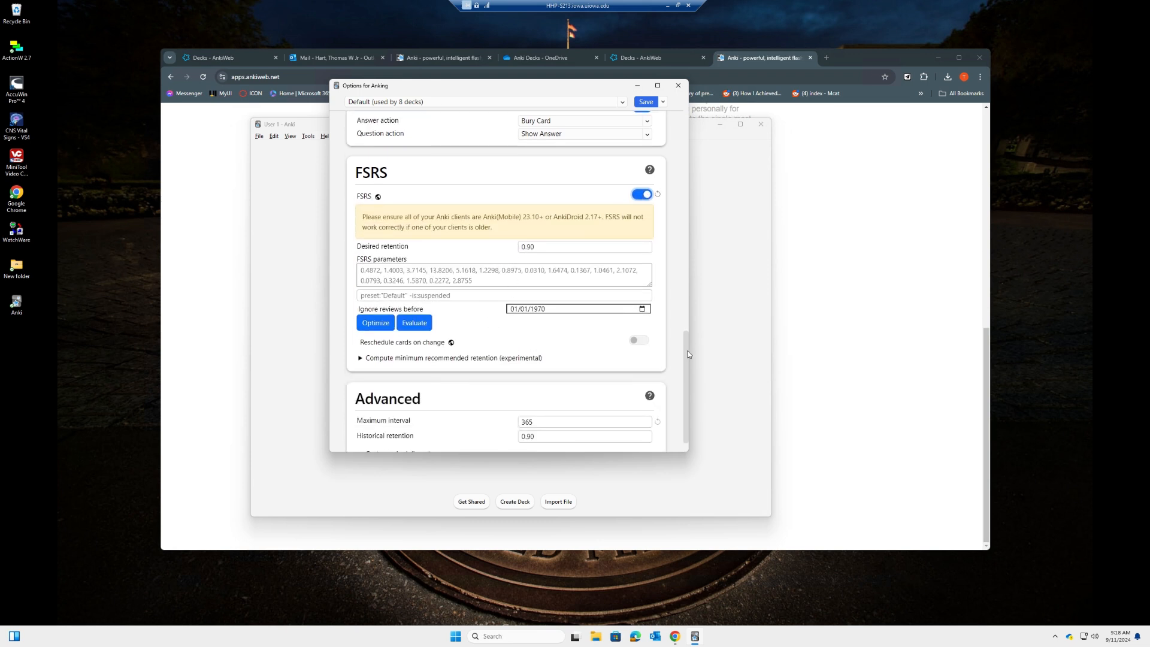
{"action": "scroll", "coordinate": [687, 360], "scroll_direction": "down", "scroll_amount": 1}
{"action": "scroll", "coordinate": [688, 359], "scroll_direction": "down", "scroll_amount": 1}
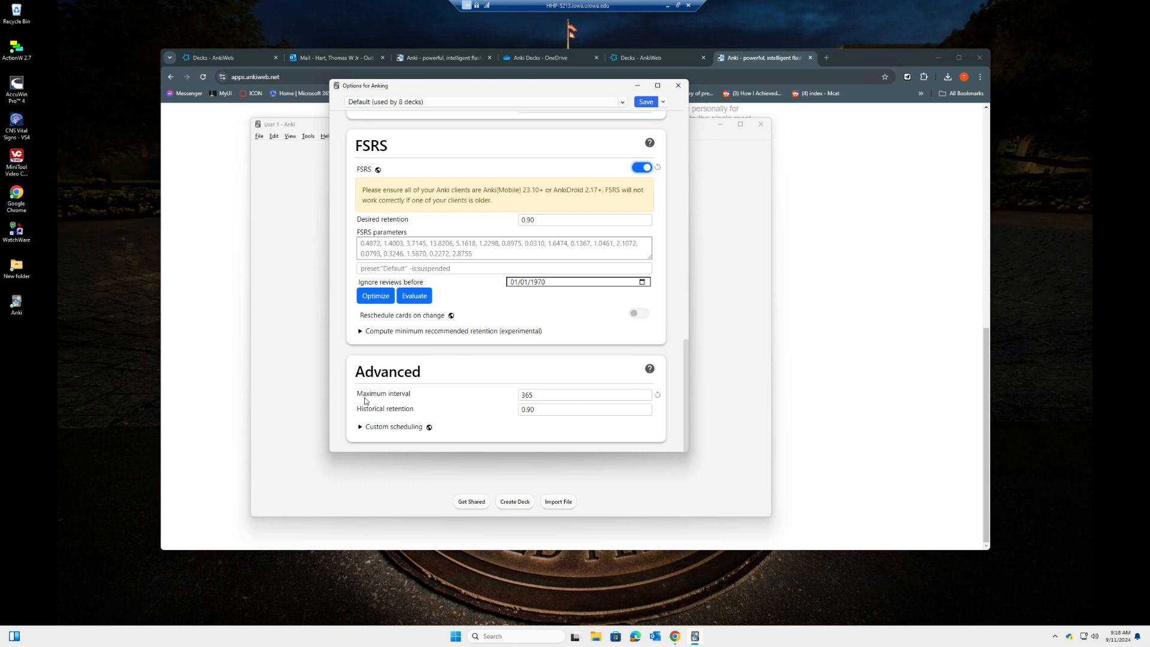
Keep Maximum interval at 365 days and save the deck options
{"action": "left_click", "coordinate": [486, 399]}
{"action": "type", "text": "3"}
{"action": "left_click", "coordinate": [486, 397]}
{"action": "left_click", "coordinate": [645, 102]}
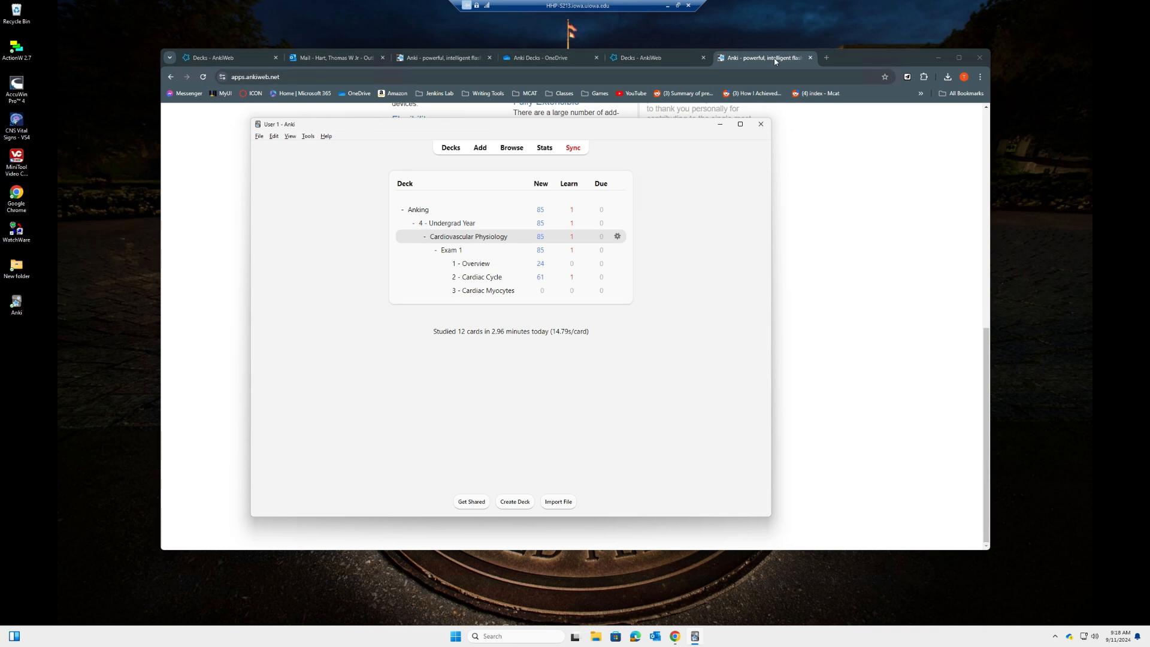
Download the Cardiovascular Physiology Exam 1 .apkg from OneDrive's Anki Decks folder and open it in Anki
{"action": "left_click", "coordinate": [551, 60]}
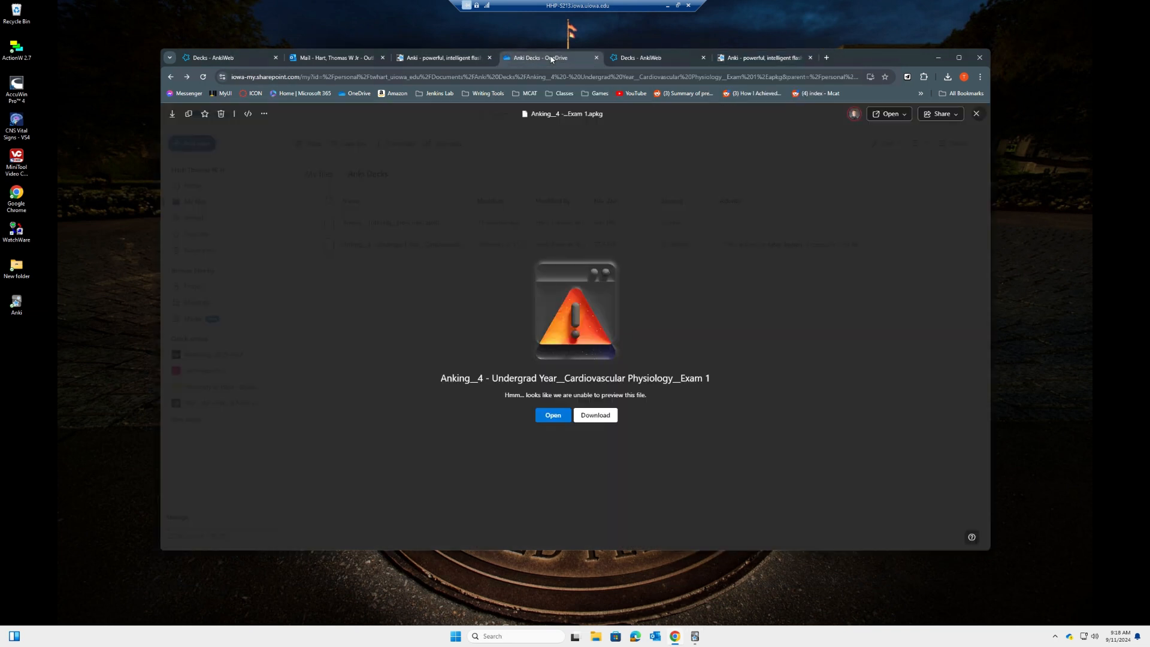
{"action": "left_click", "coordinate": [977, 114]}
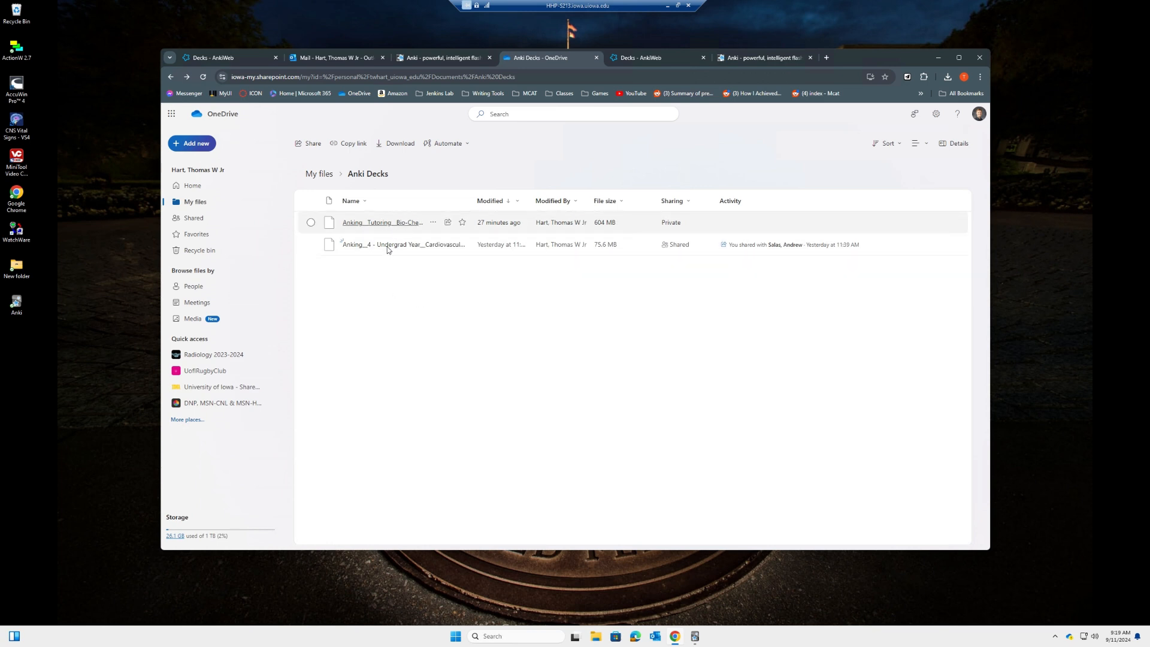
{"action": "mouse_move", "coordinate": [386, 249]}
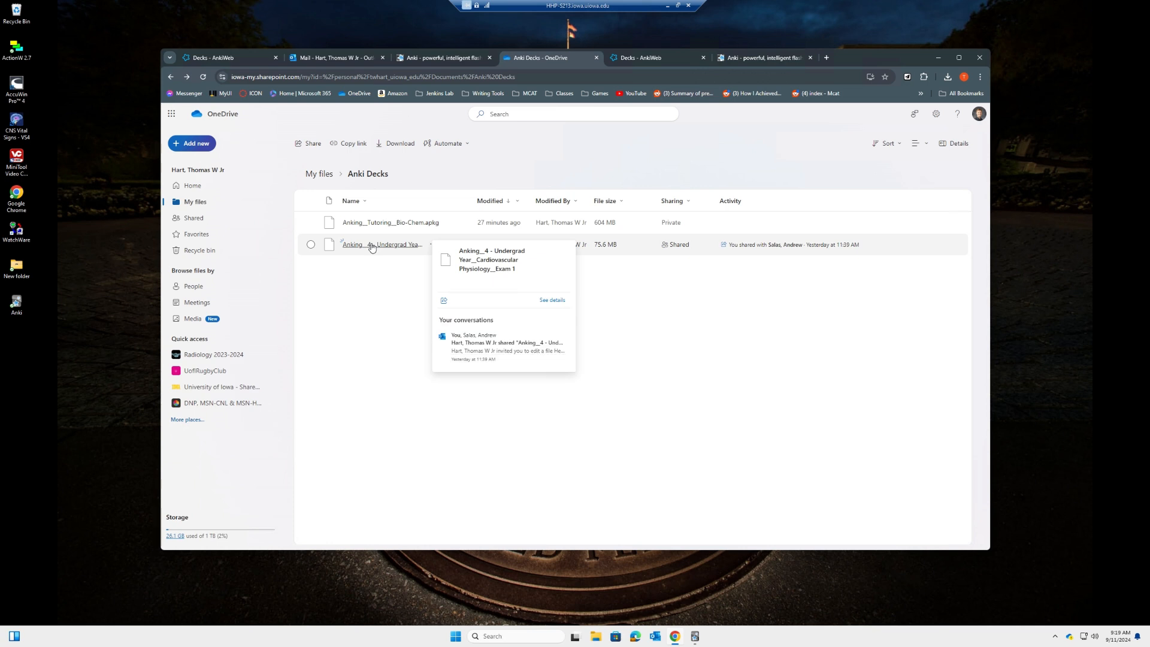
{"action": "left_click", "coordinate": [371, 246]}
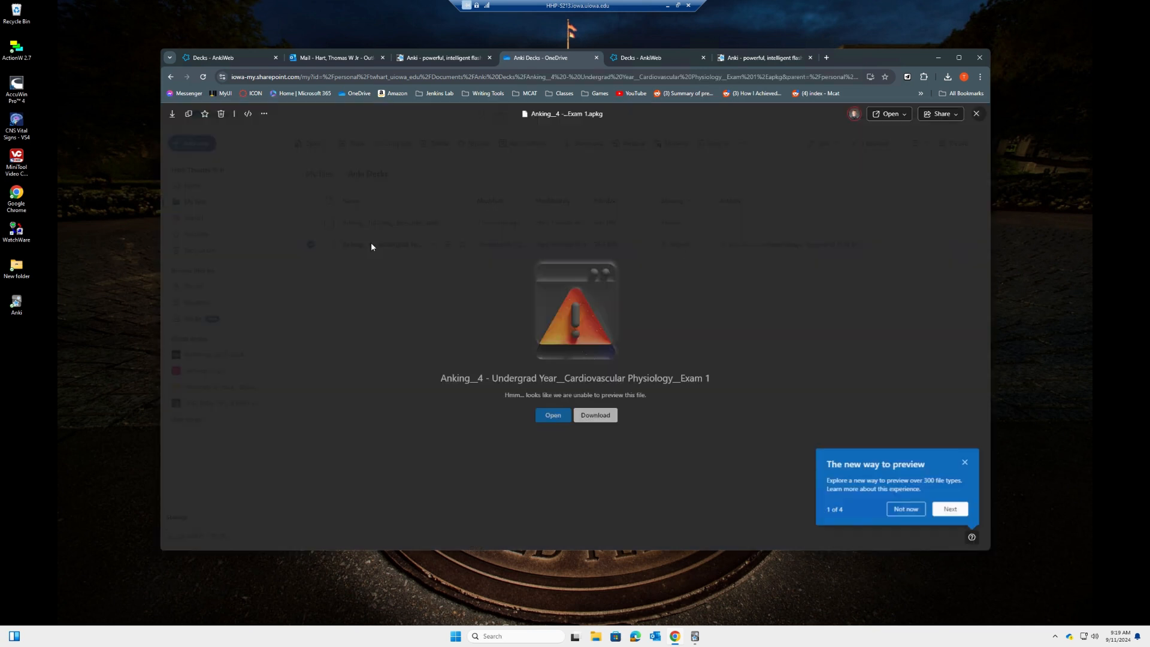
{"action": "left_click", "coordinate": [595, 416]}
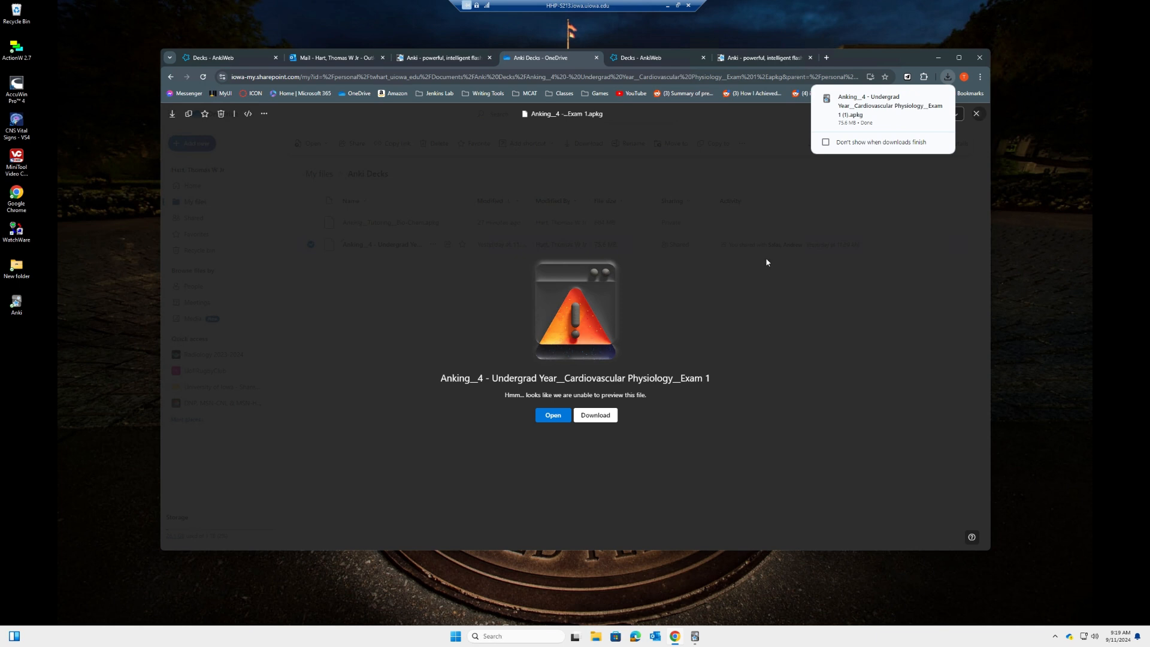
{"action": "left_click", "coordinate": [947, 77]}
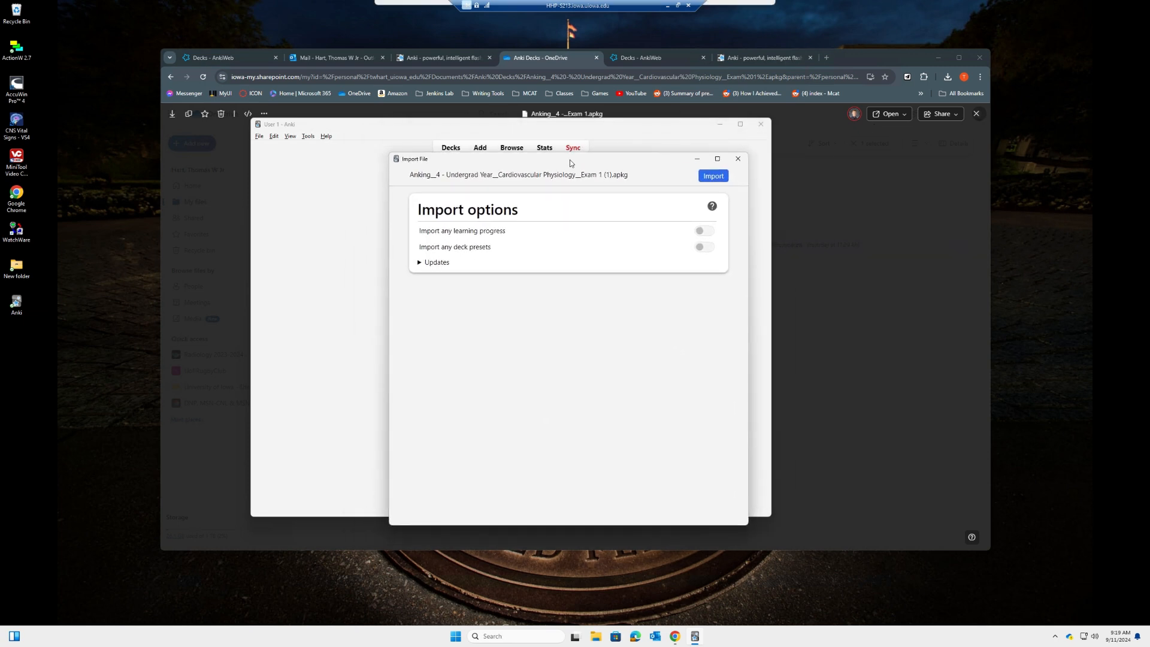
Import the Exam 1 package (all 166 notes already present) and dismiss the import results
{"action": "left_click", "coordinate": [711, 177]}
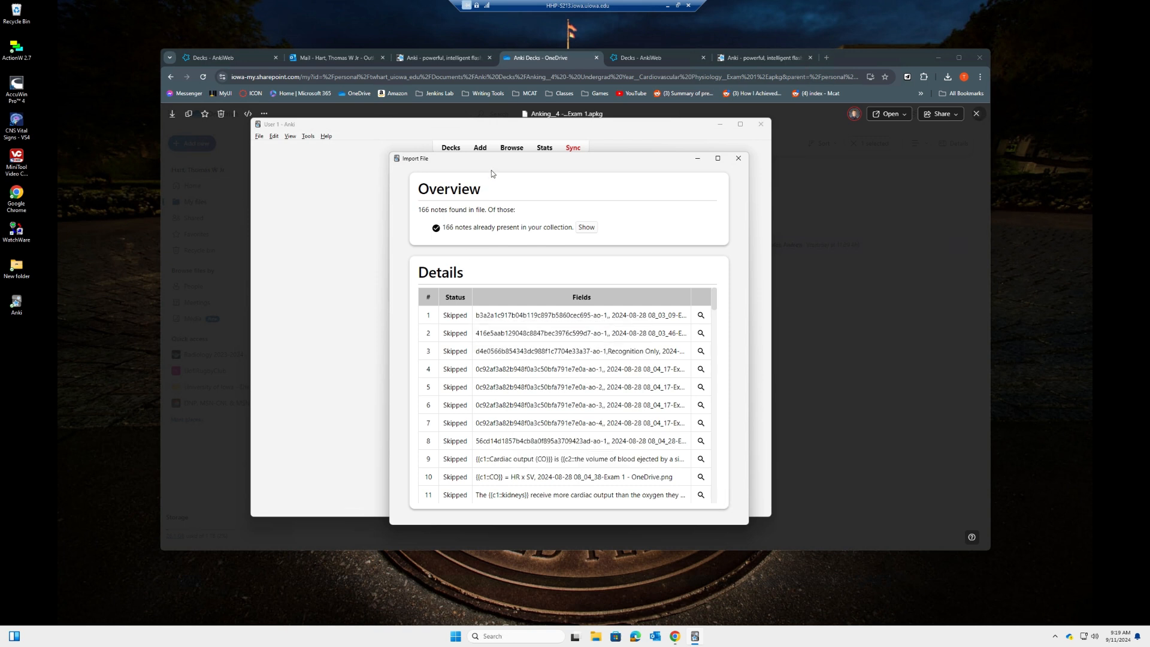
{"action": "left_click", "coordinate": [738, 159]}
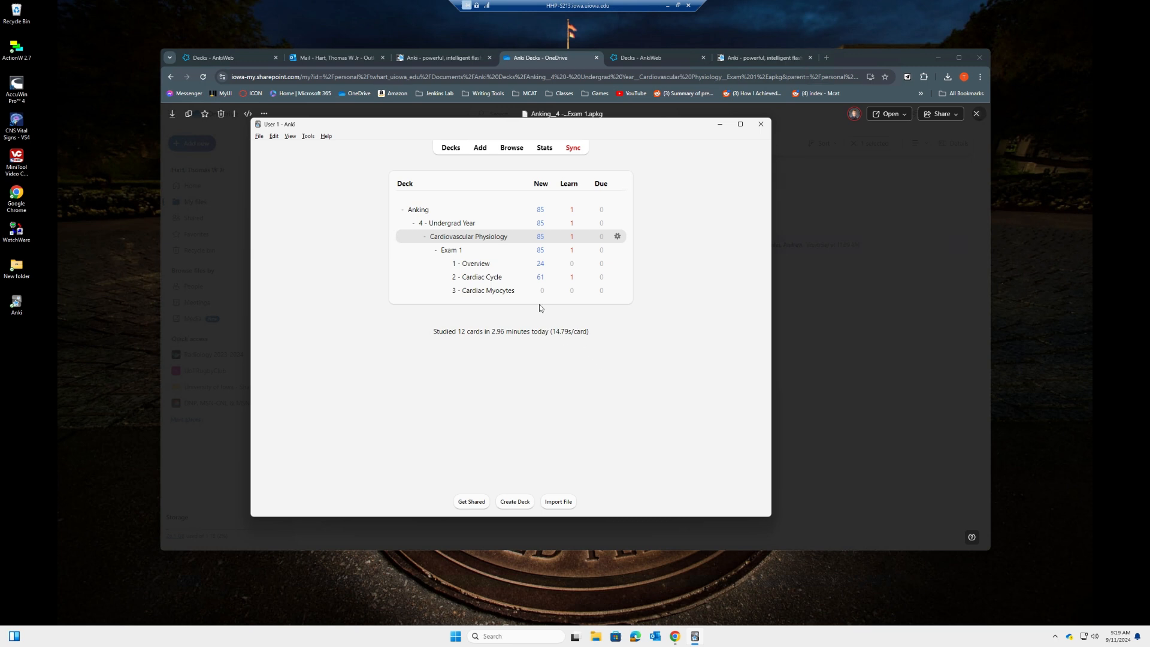
{"action": "left_click_drag", "start_coordinate": [355, 126], "coordinate": [380, 135]}
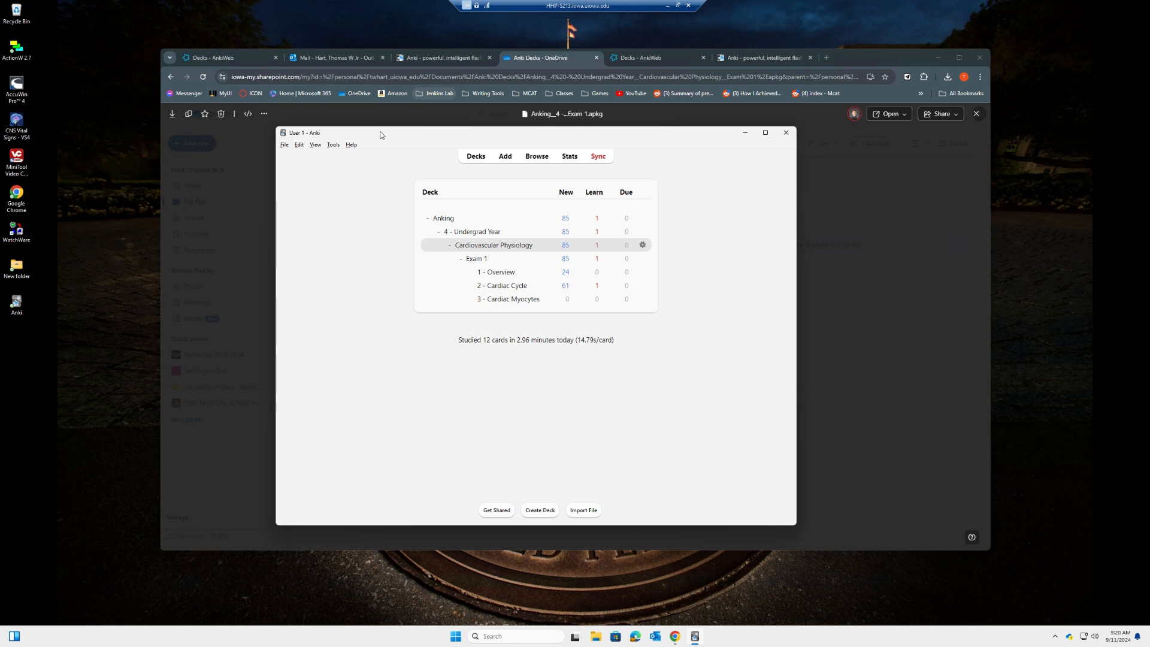
{"action": "left_click_drag", "start_coordinate": [407, 136], "coordinate": [416, 149]}
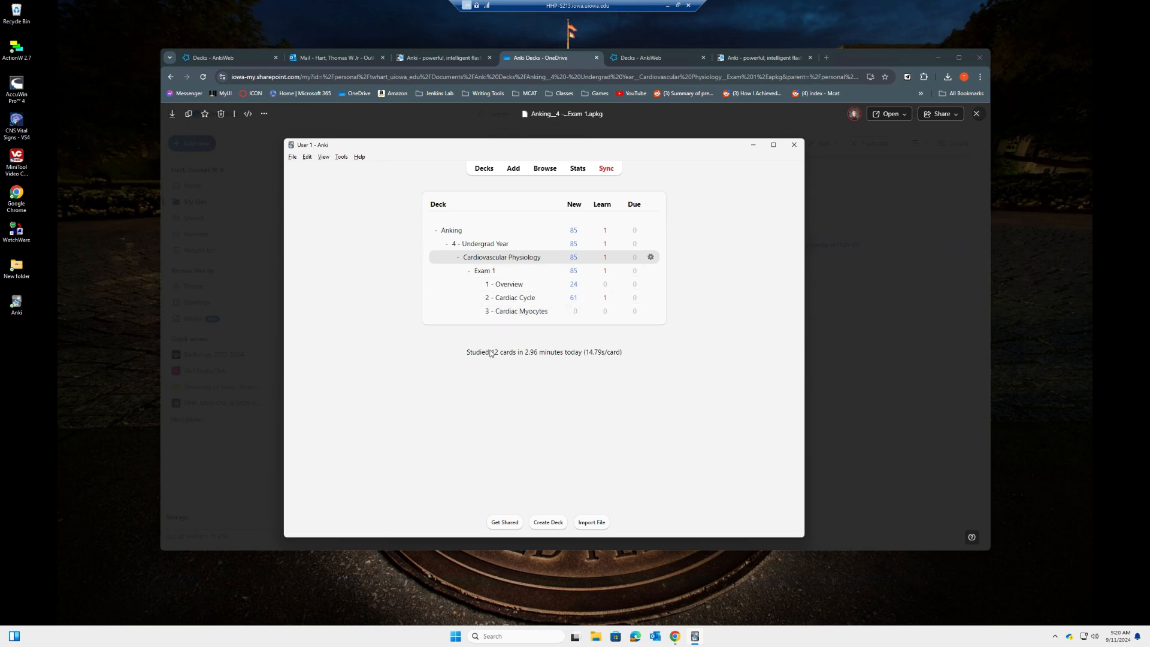
Select all 167 Cardiovascular Physiology cards in the browser, toggle them suspended, and return to Decks
{"action": "left_click", "coordinate": [488, 258]}
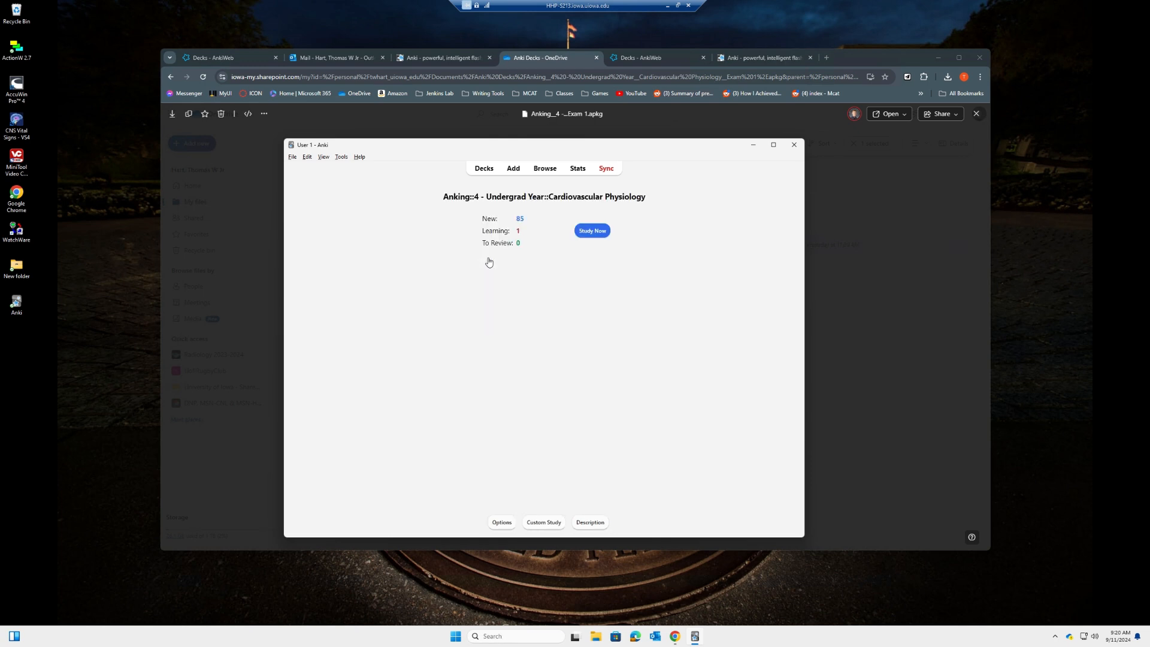
{"action": "left_click", "coordinate": [544, 170]}
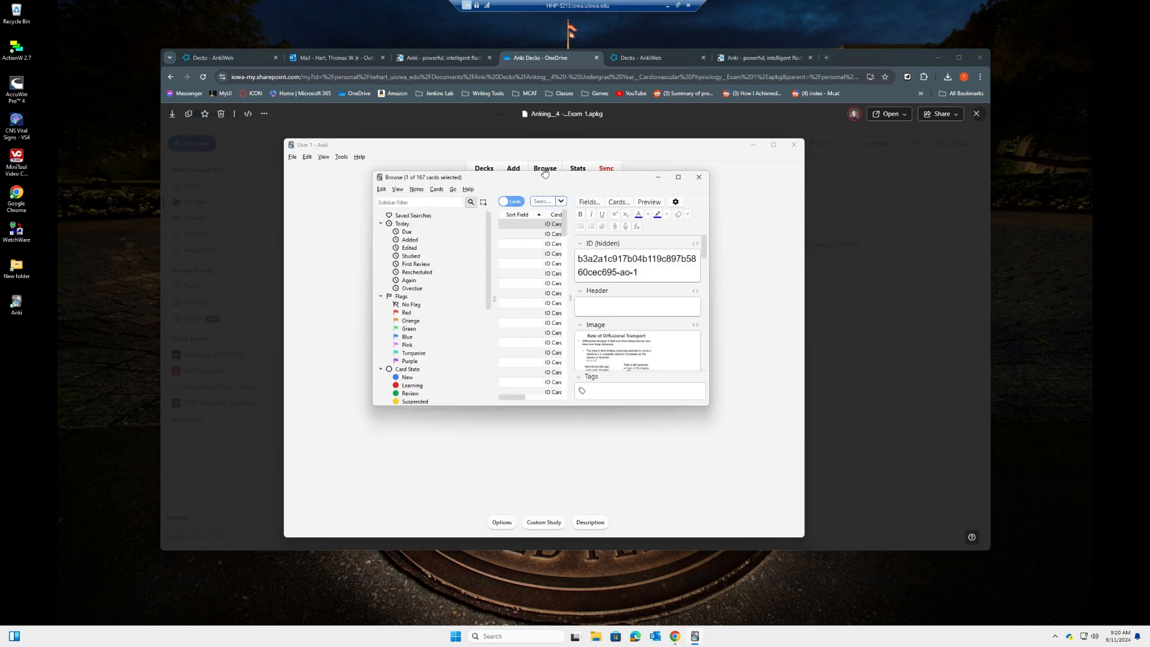
{"action": "left_click", "coordinate": [529, 264]}
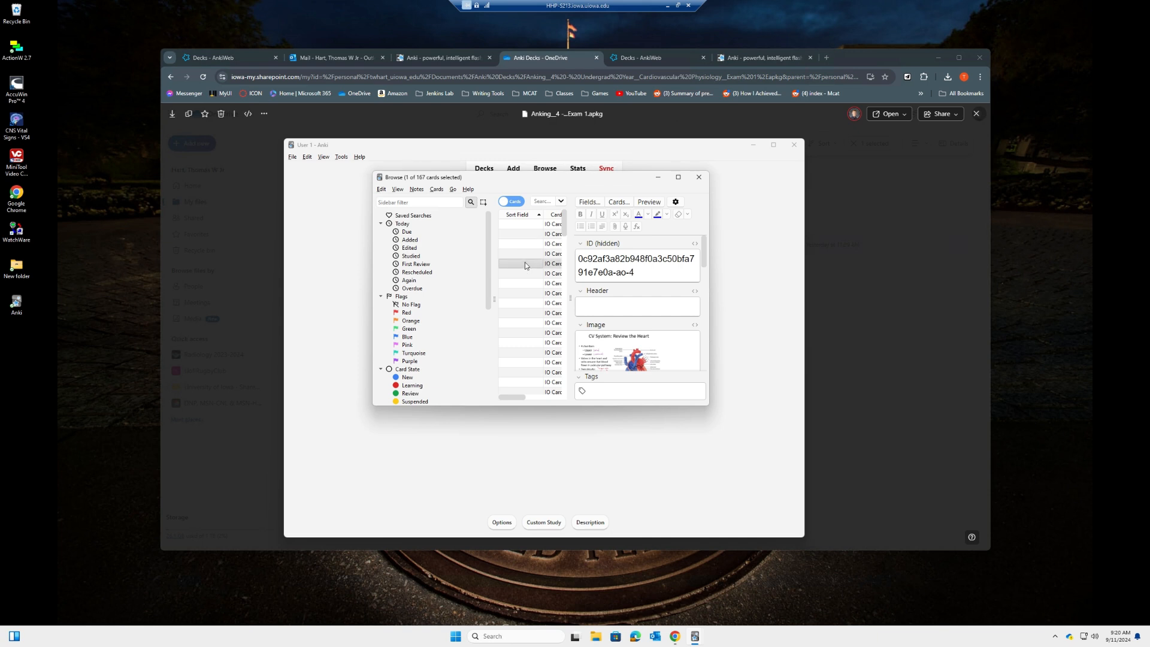
{"action": "key", "text": "ctrl+a"}
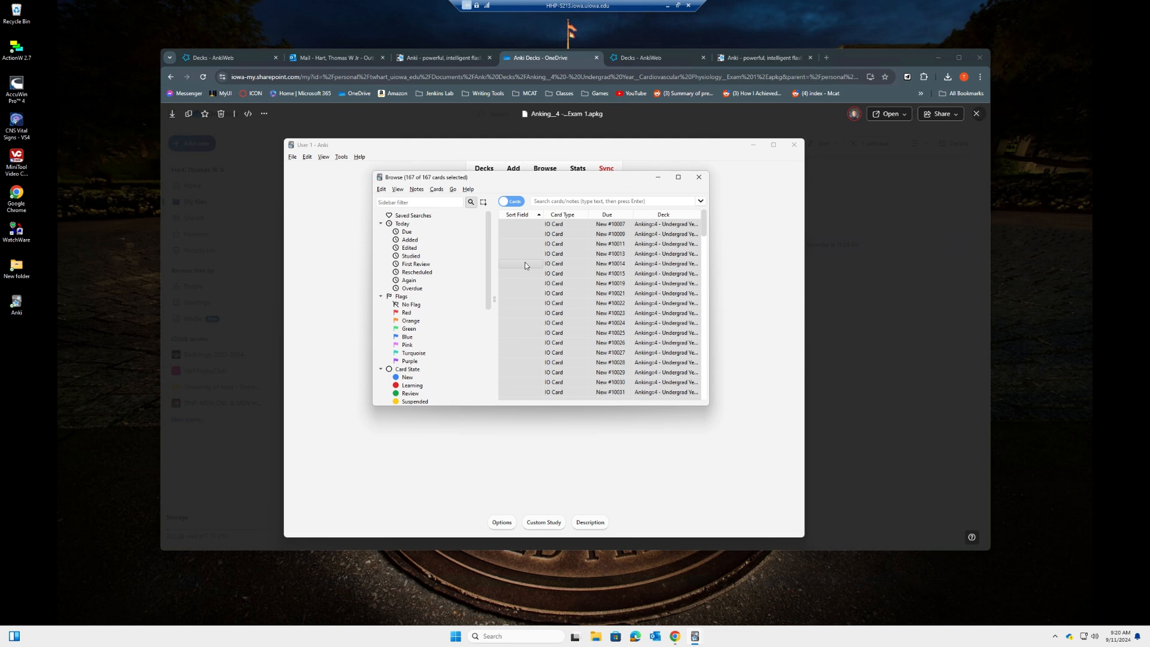
{"action": "right_click", "coordinate": [521, 249]}
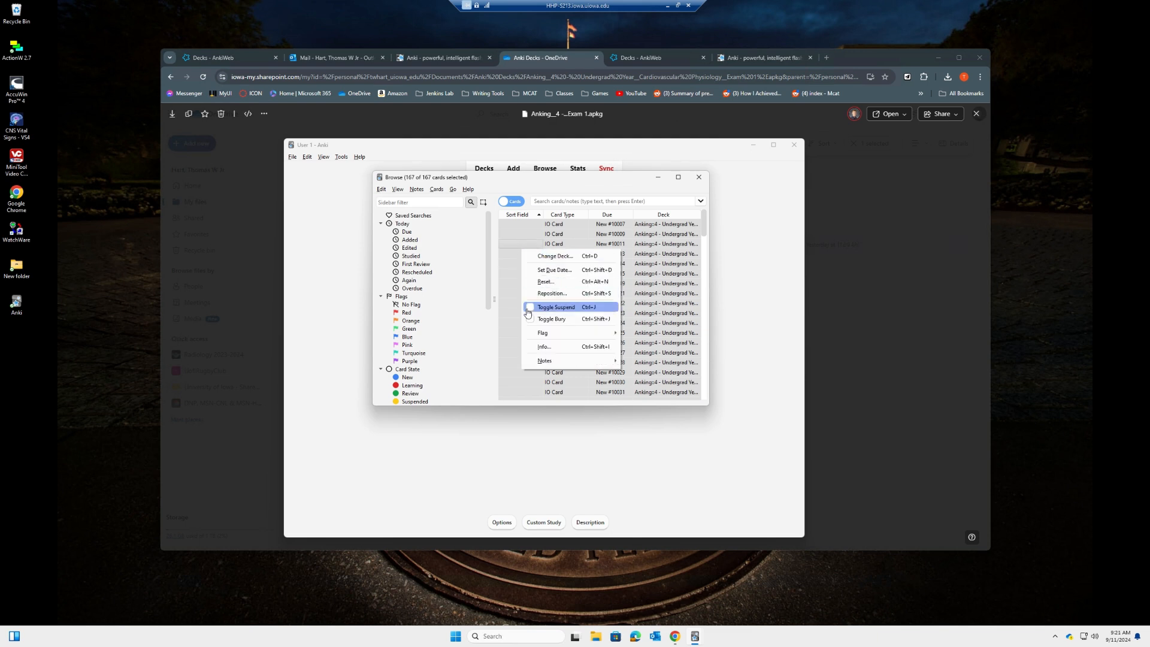
{"action": "left_click", "coordinate": [530, 307]}
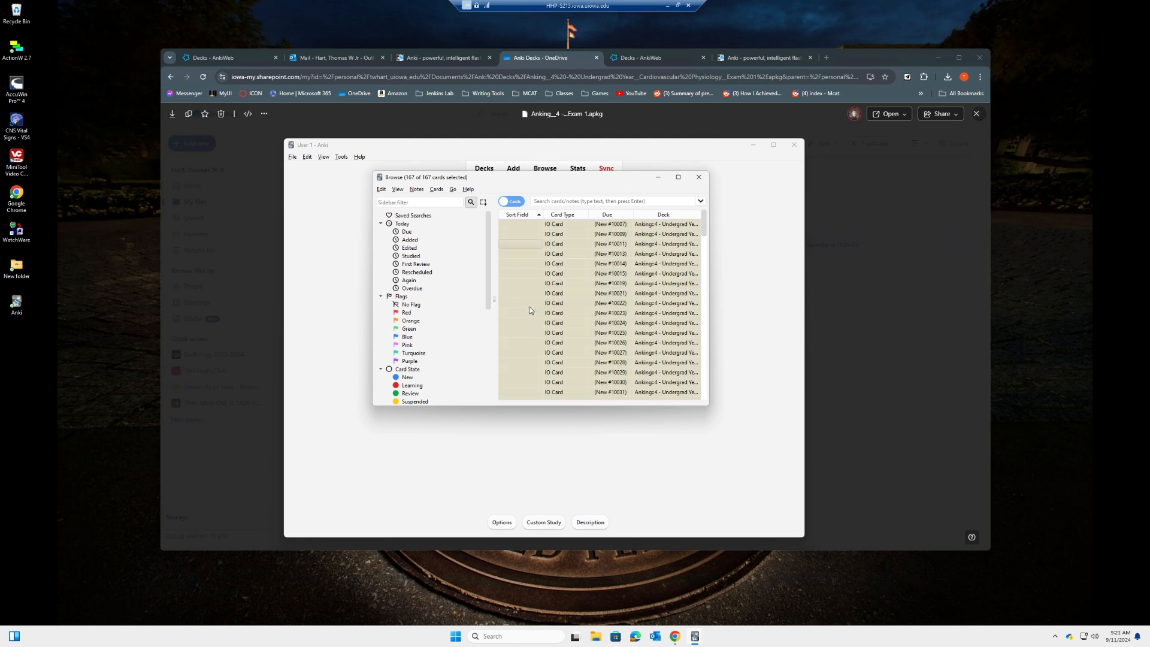
{"action": "left_click", "coordinate": [699, 177]}
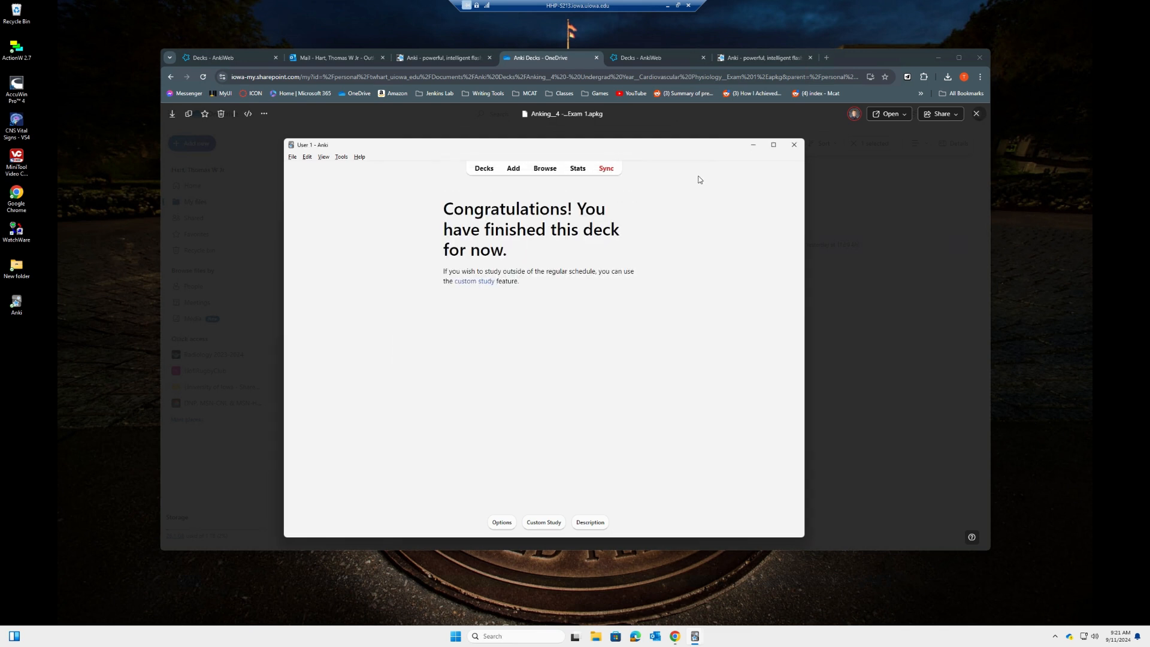
{"action": "left_click", "coordinate": [483, 169]}
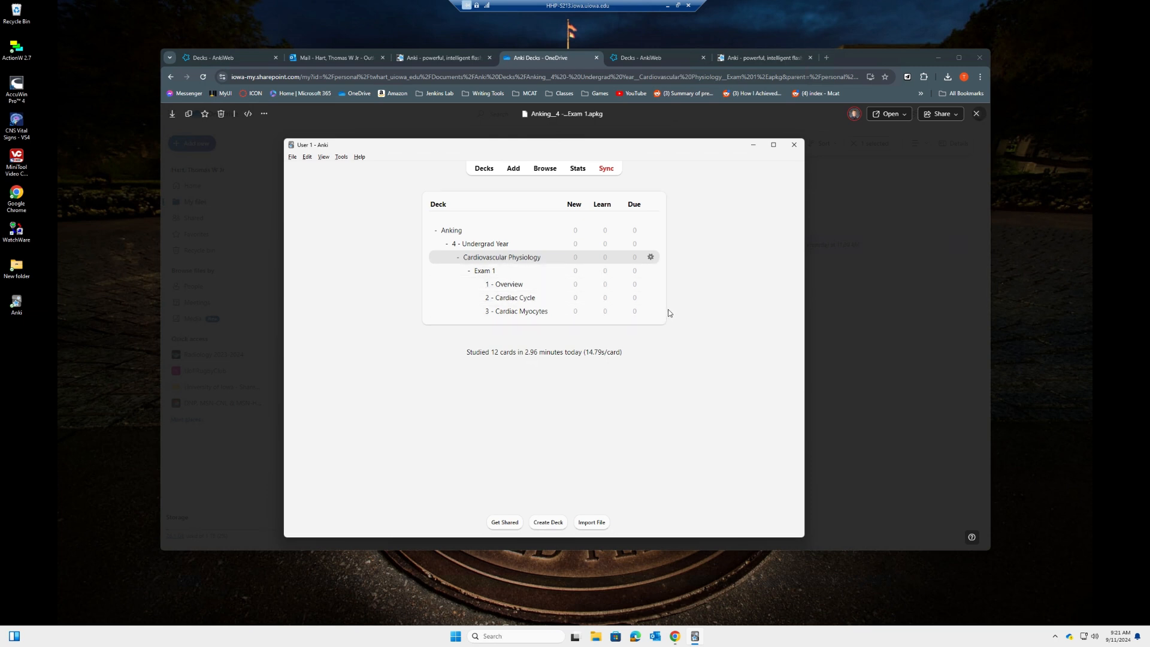
Select all 27 cards of the 1 - Overview subdeck in the browser and toggle them unsuspended
{"action": "left_click", "coordinate": [503, 285]}
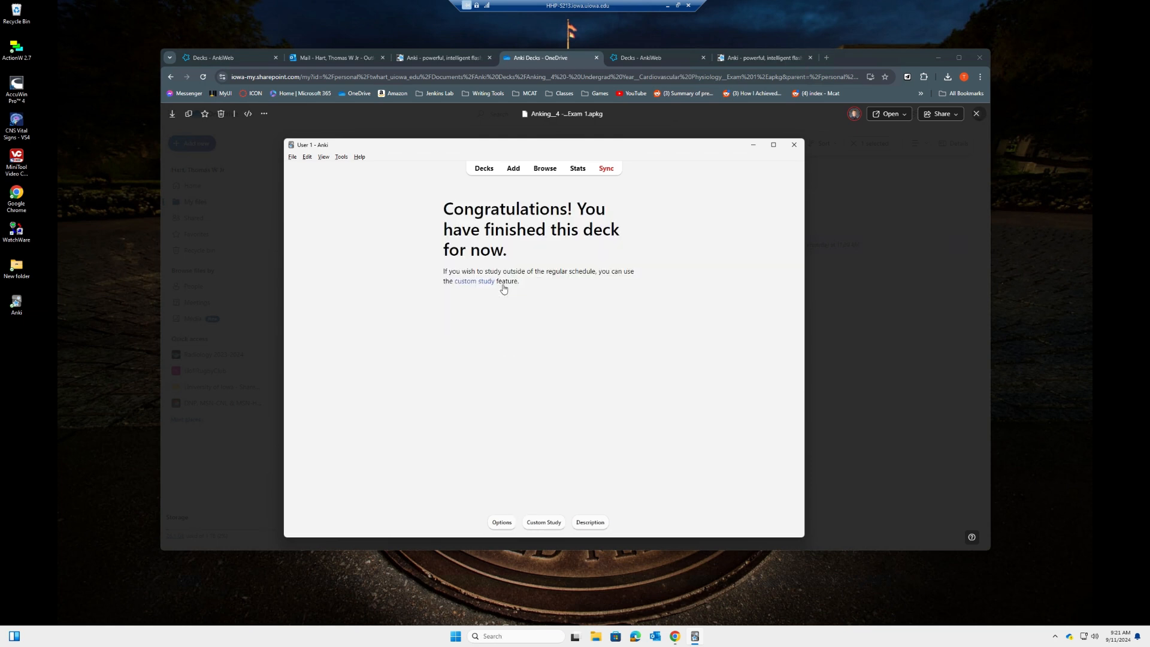
{"action": "left_click", "coordinate": [540, 170]}
{"action": "left_click", "coordinate": [506, 252]}
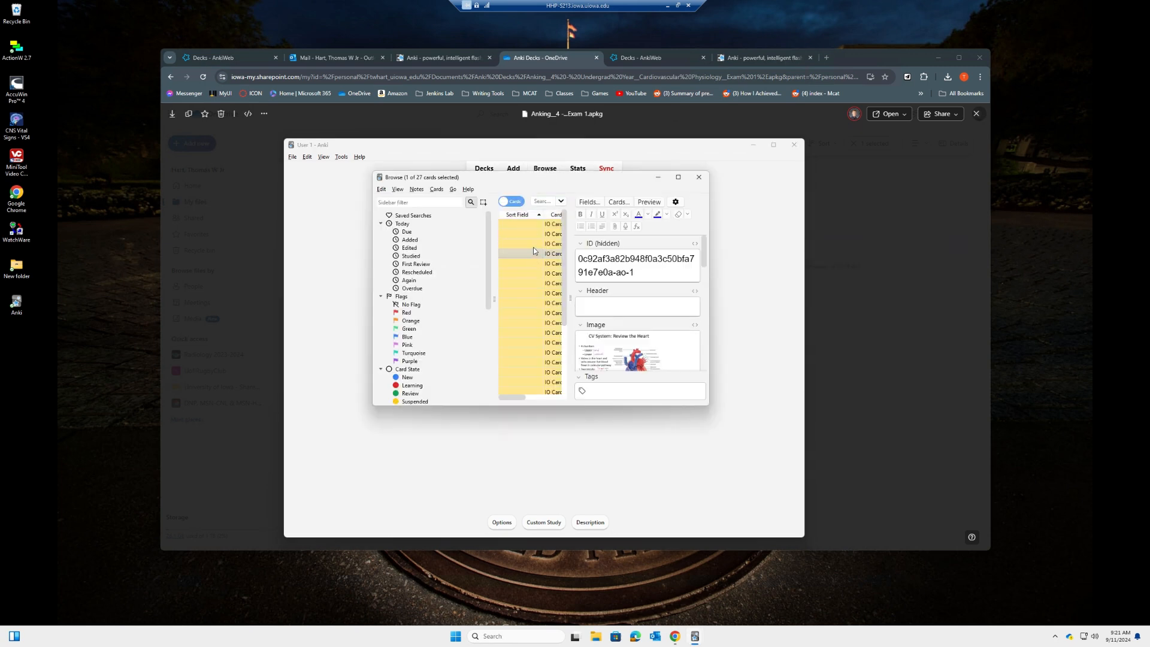
{"action": "key", "text": "ctrl+a"}
{"action": "right_click", "coordinate": [533, 247]}
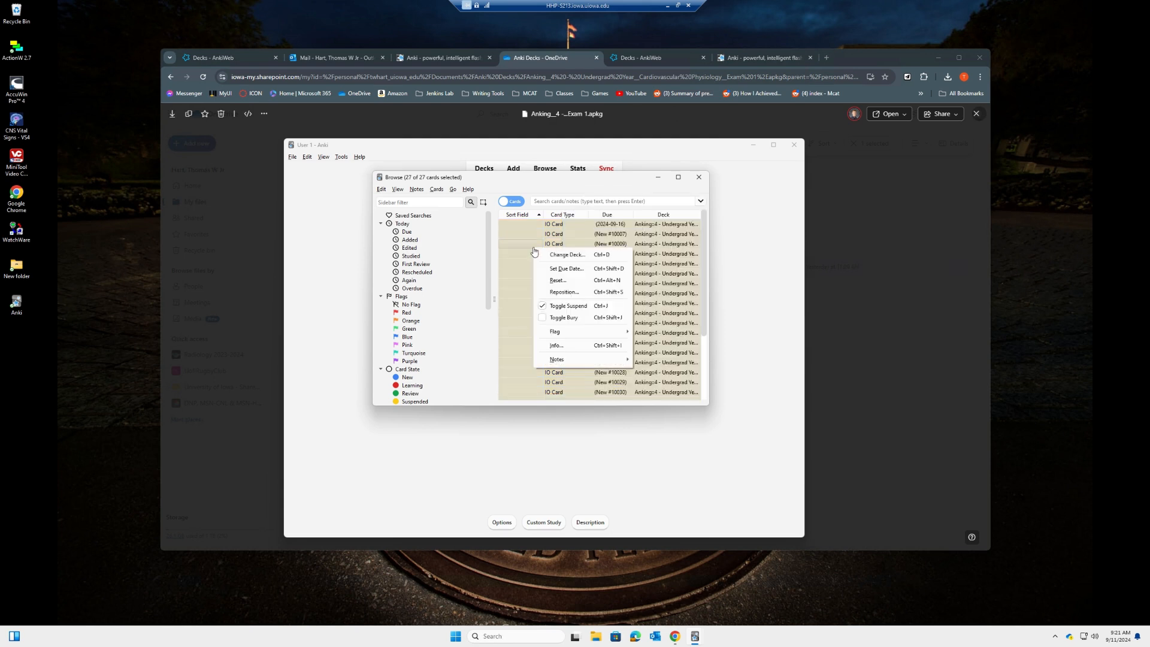
{"action": "left_click", "coordinate": [540, 306]}
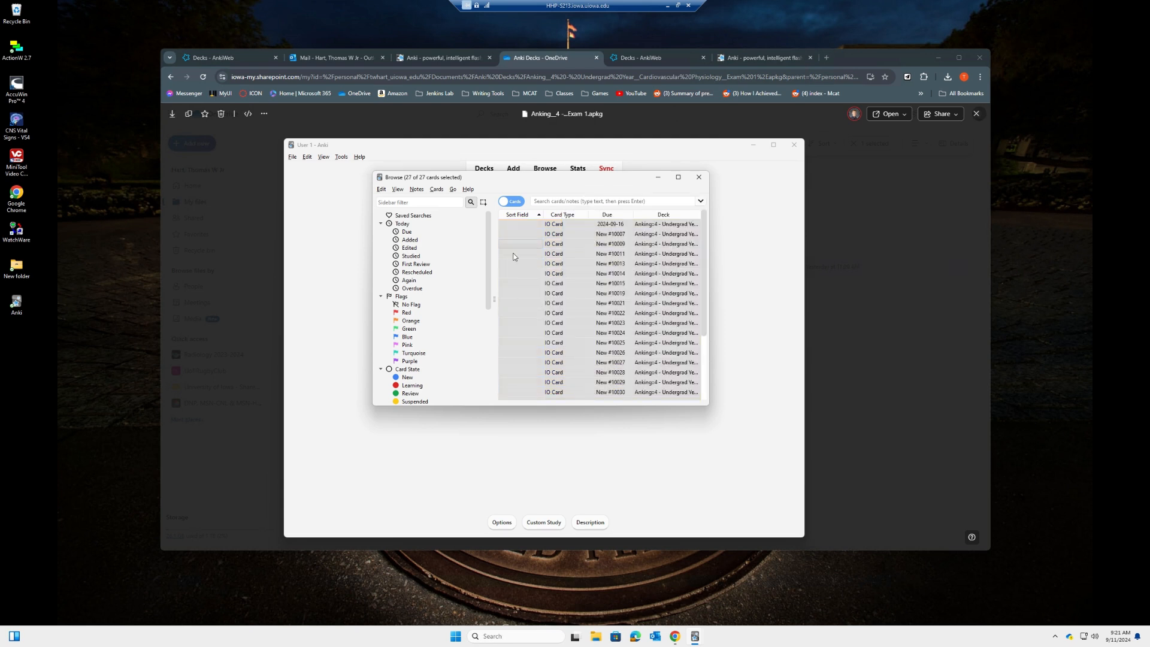
{"action": "left_click", "coordinate": [701, 178]}
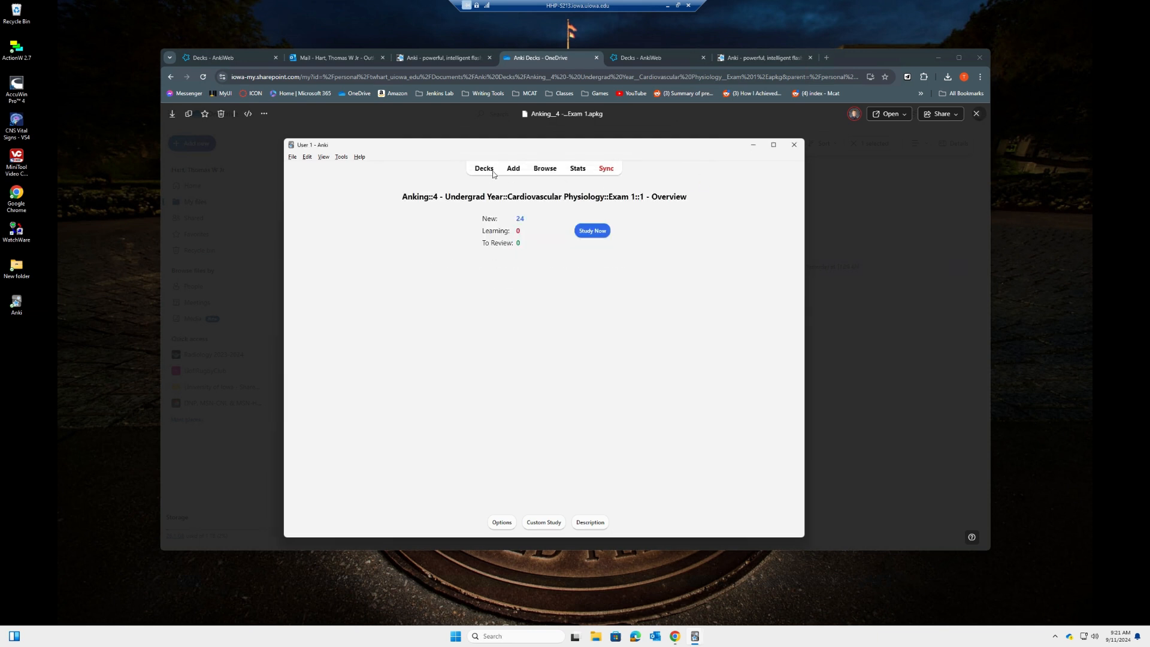
{"action": "left_click", "coordinate": [484, 168]}
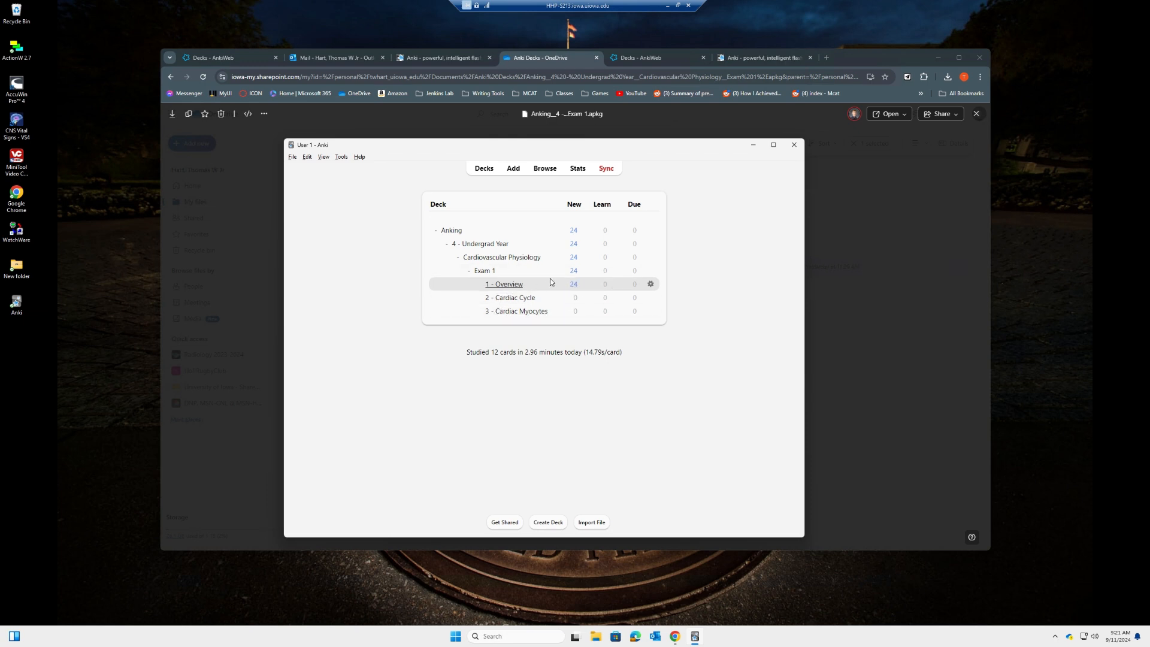
Briefly open the 1 - Overview subdeck's study screen, then return to the deck list
{"action": "left_click", "coordinate": [506, 285]}
{"action": "left_click", "coordinate": [580, 231]}
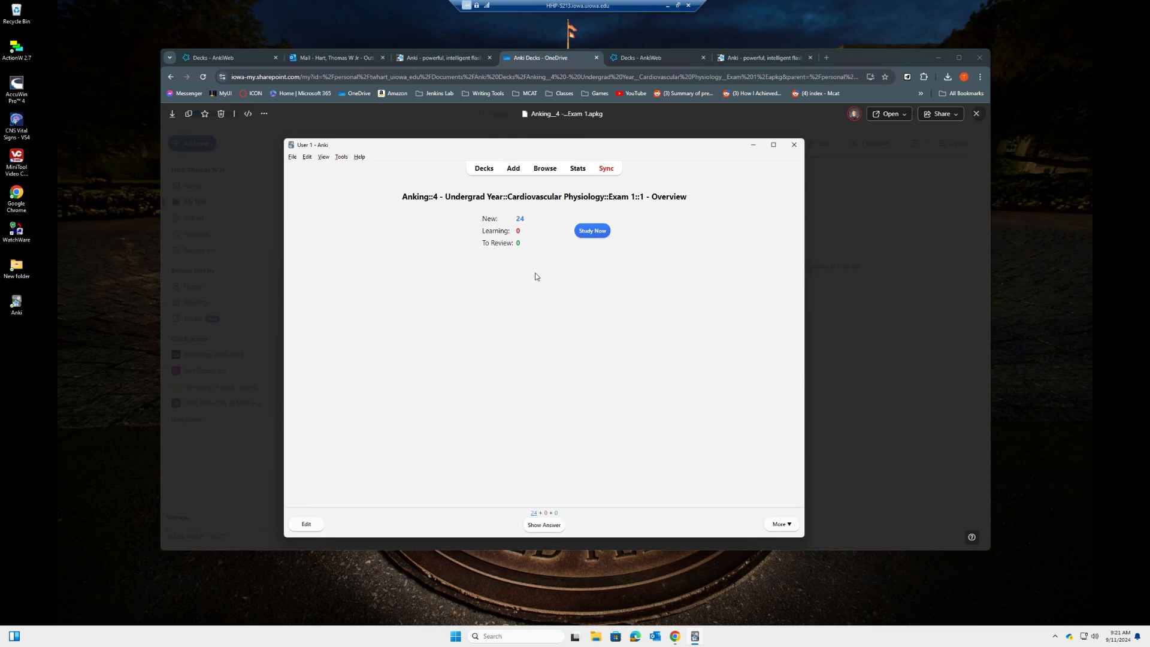
{"action": "left_click", "coordinate": [484, 168]}
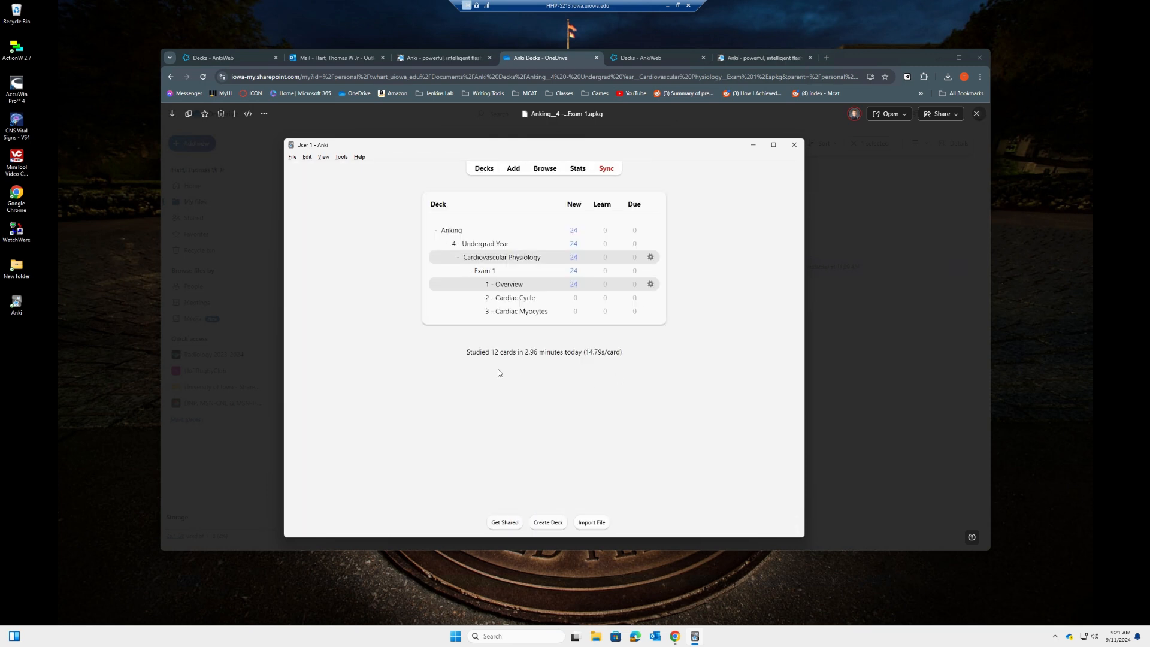
Select all 70 cards of the 2 - Cardiac Cycle subdeck in the browser and toggle them unsuspended
{"action": "left_click", "coordinate": [518, 298]}
{"action": "left_click", "coordinate": [539, 170]}
{"action": "left_click", "coordinate": [515, 273]}
{"action": "key", "text": "ctrl+a"}
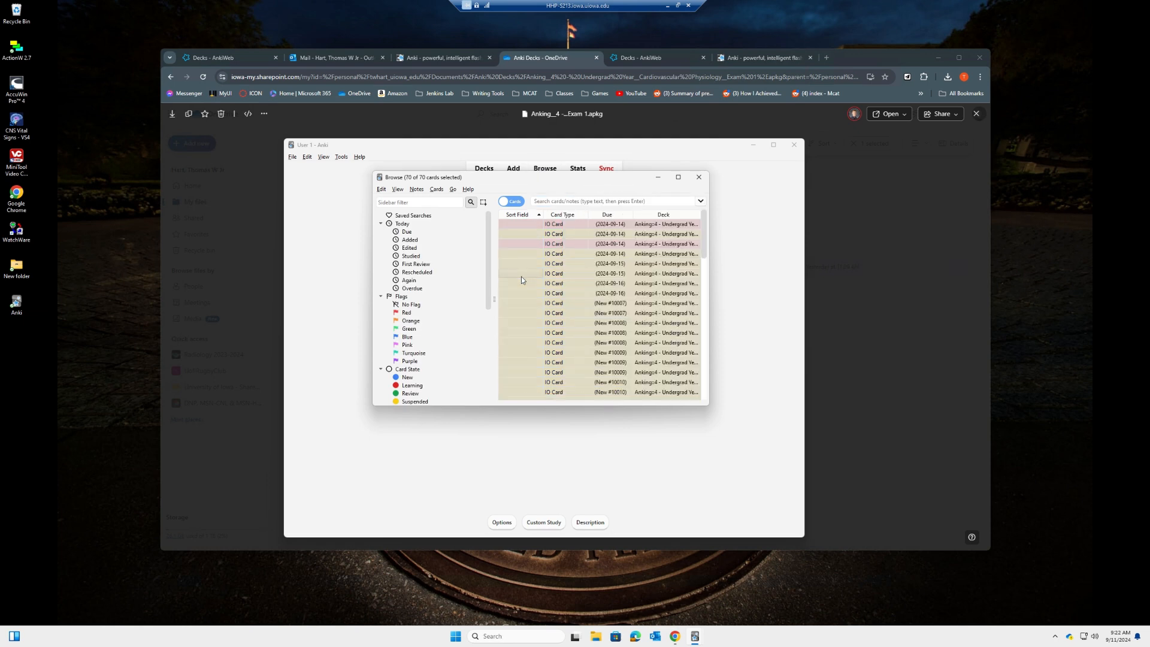
{"action": "right_click", "coordinate": [521, 275]}
{"action": "left_click", "coordinate": [532, 347]}
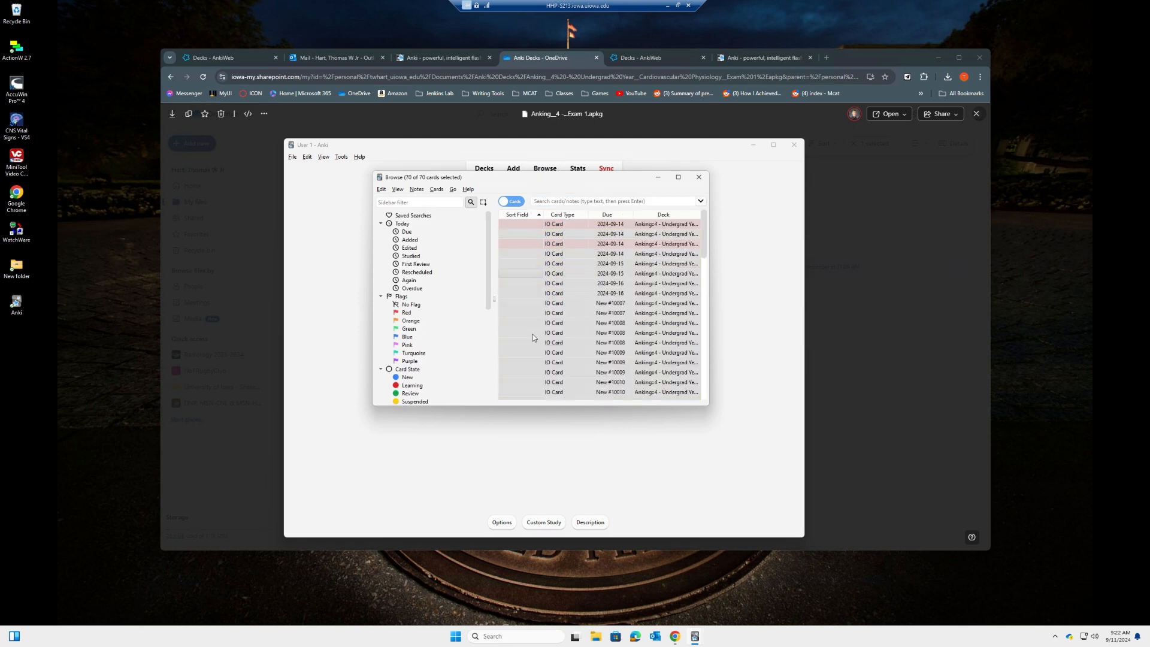
{"action": "left_click", "coordinate": [698, 177]}
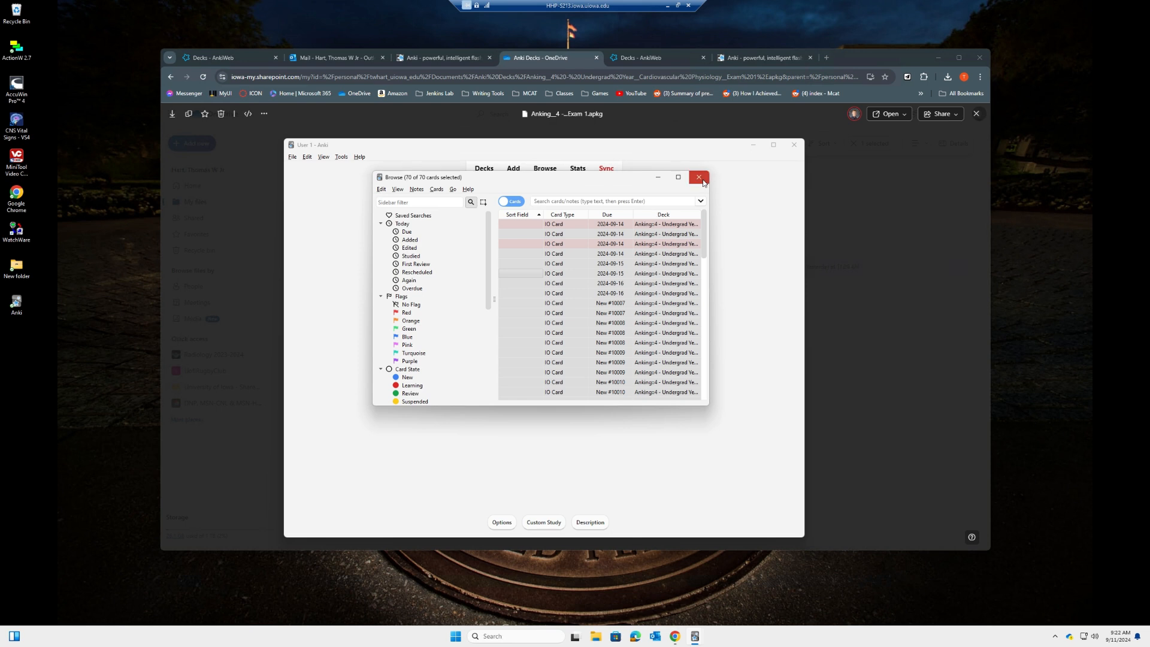
{"action": "left_click", "coordinate": [486, 172]}
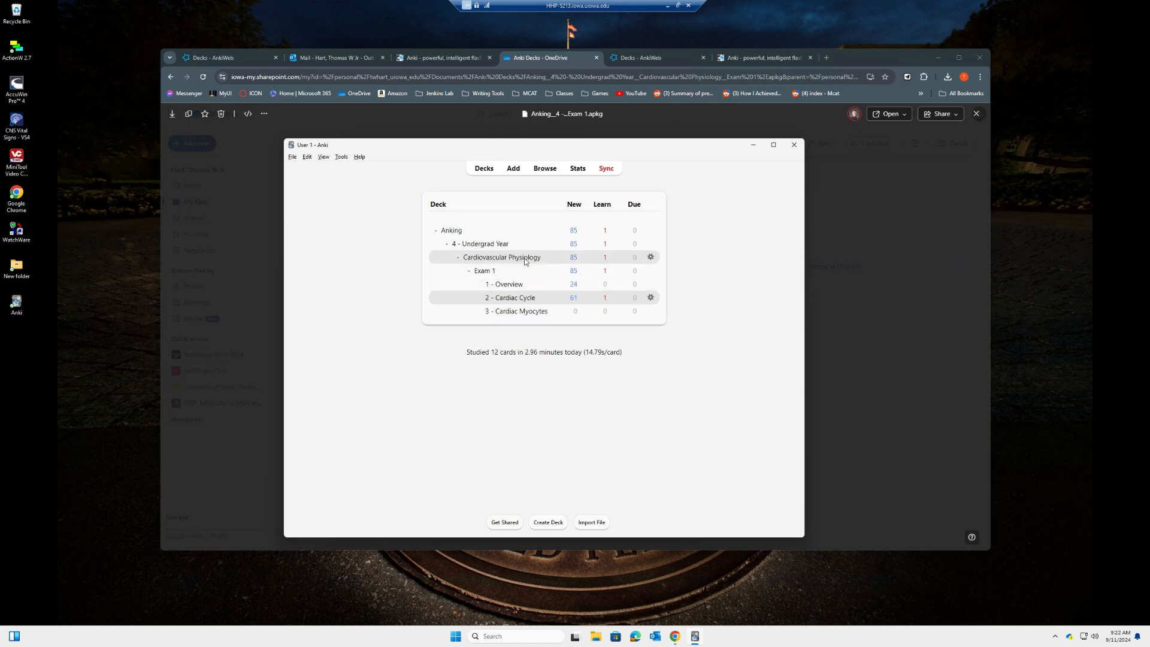
Study Cardiovascular Physiology: answer the first occlusion card, then reveal 'Flow (Q)' on the next
{"action": "left_click", "coordinate": [493, 258]}
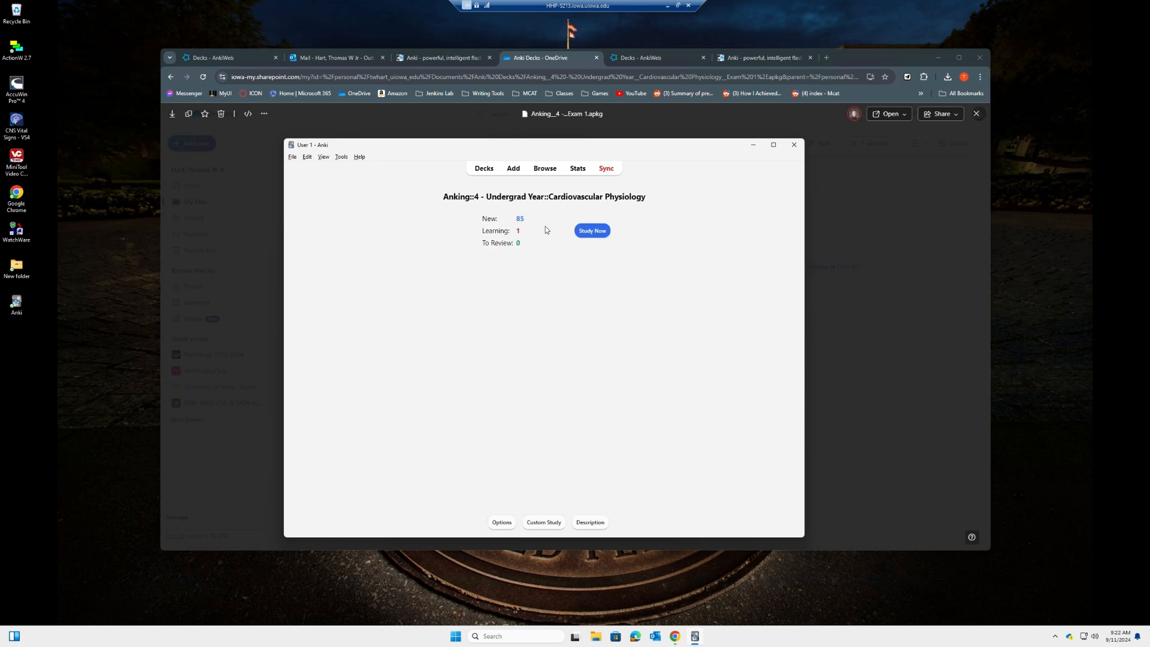
{"action": "left_click", "coordinate": [586, 234]}
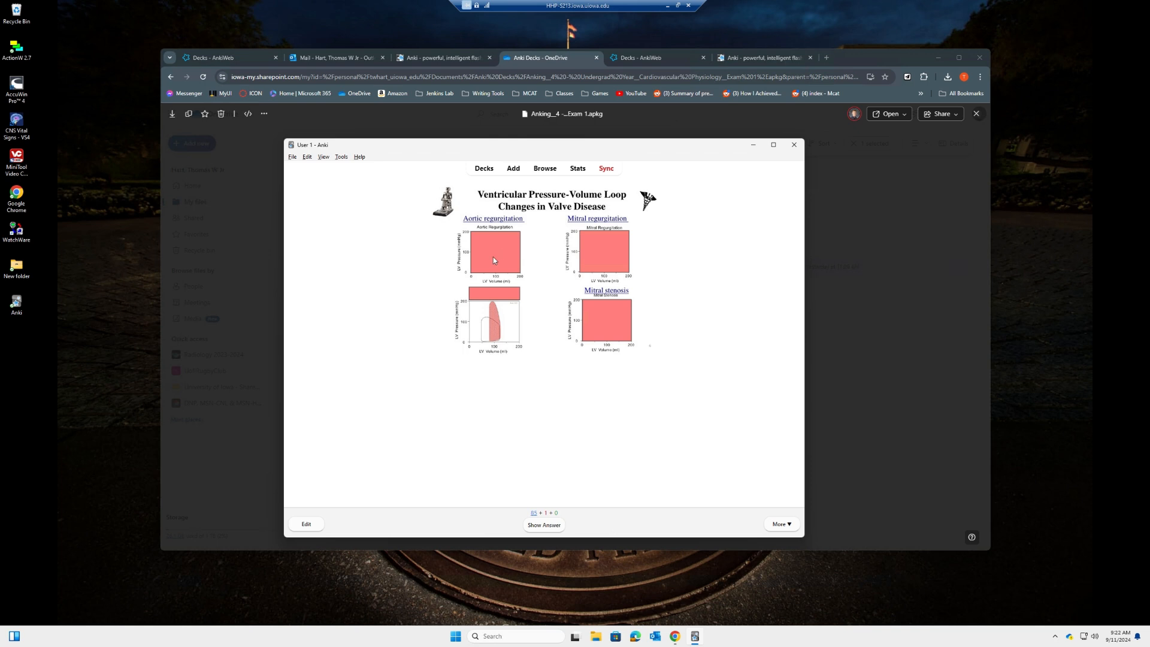
{"action": "key", "text": "space"}
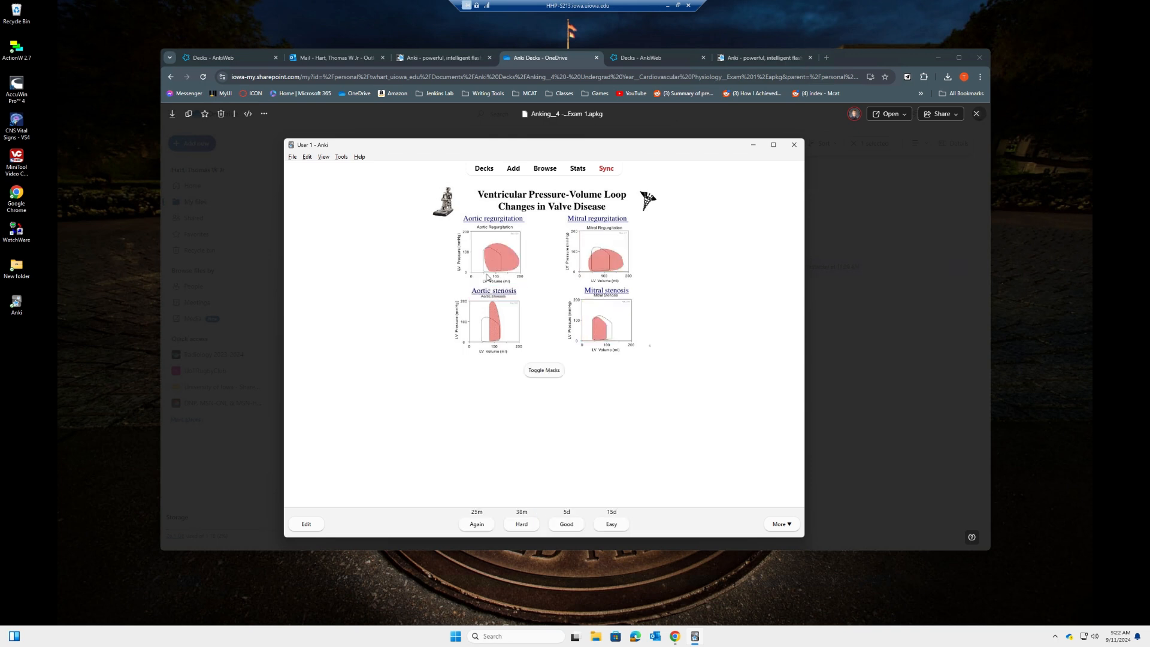
{"action": "key", "text": "space"}
{"action": "left_click_drag", "start_coordinate": [537, 149], "coordinate": [541, 142]}
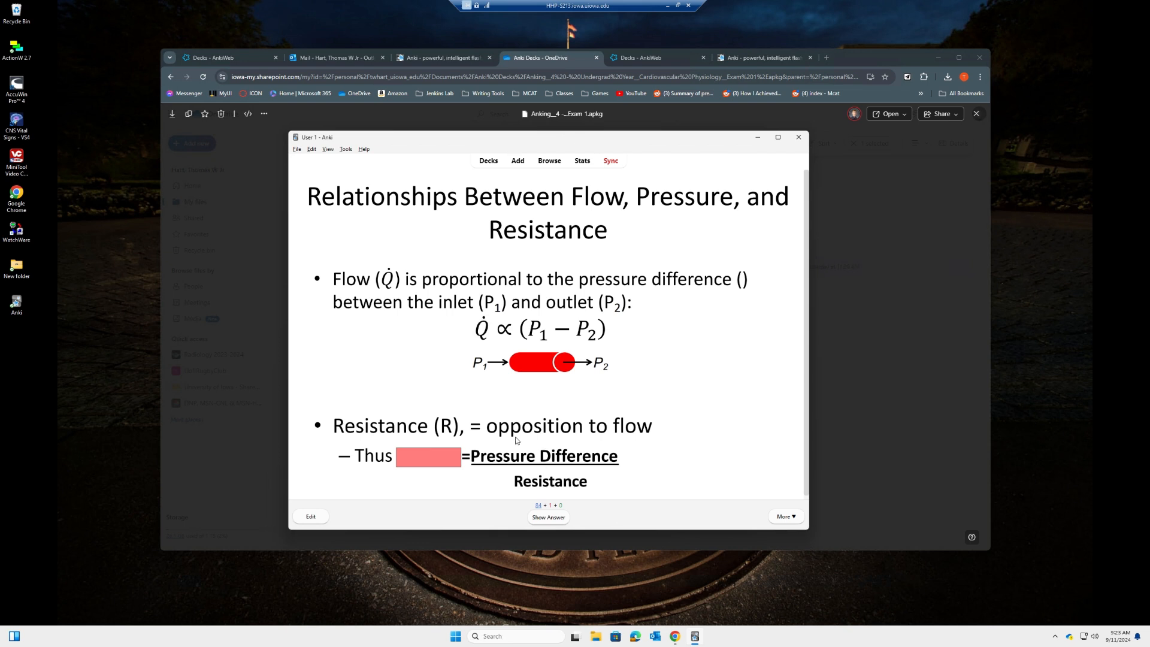
{"action": "left_click", "coordinate": [543, 518]}
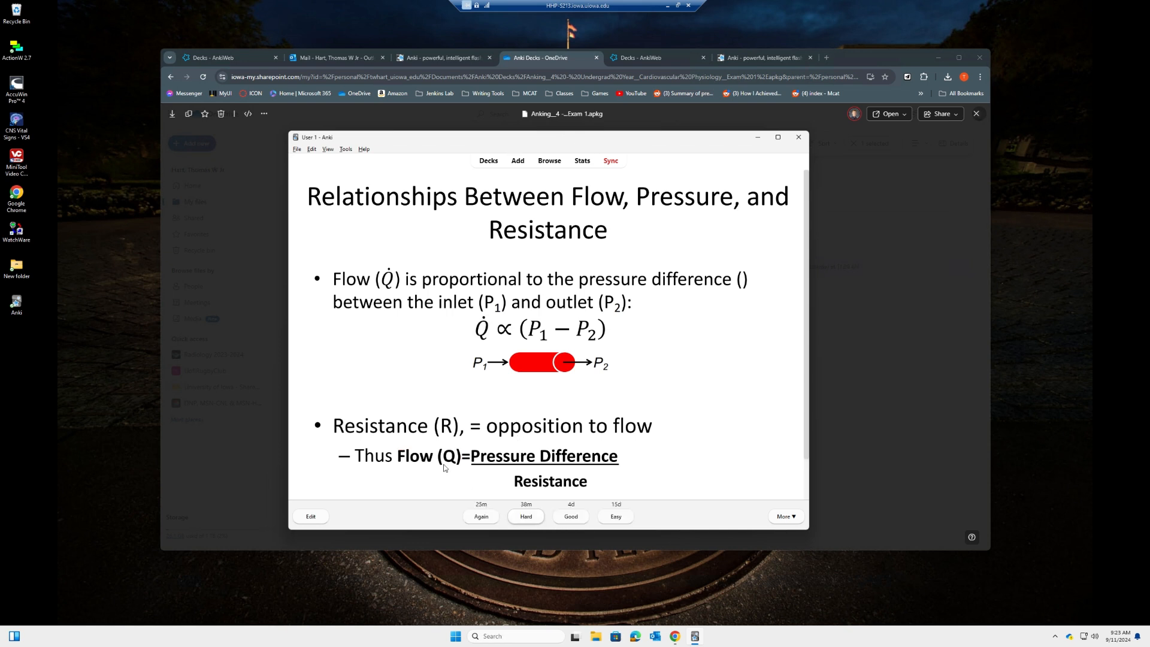